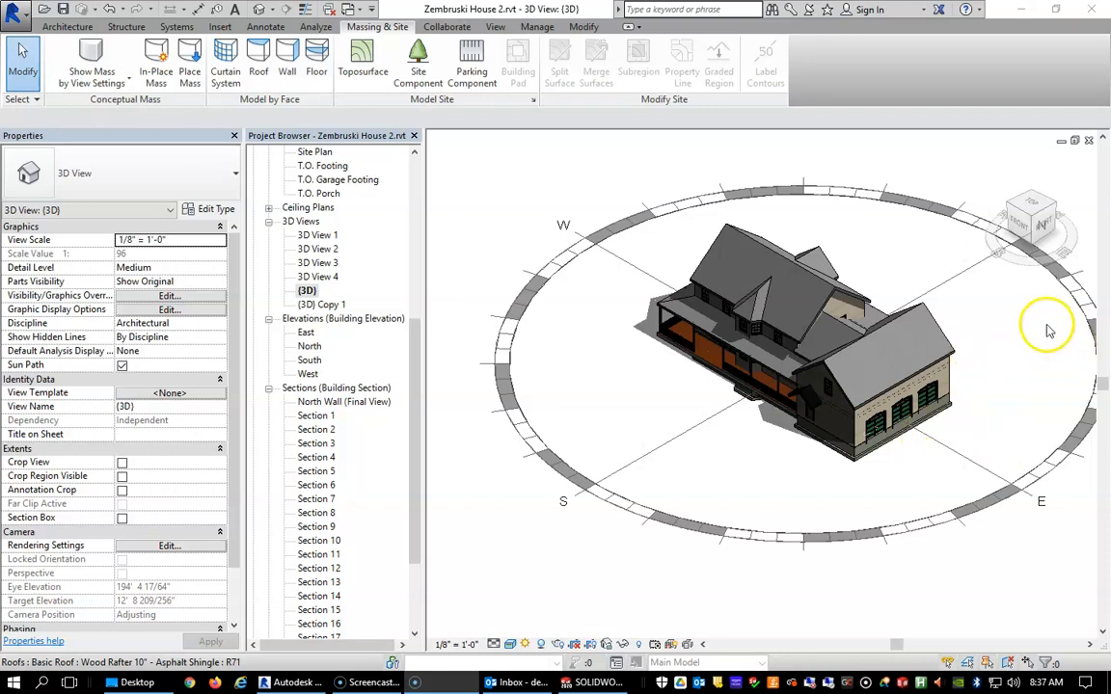
- Open the perspective view 3D View 4 and check whether the site modelling tools are available there
scroll(1087, 286, "down", 1)
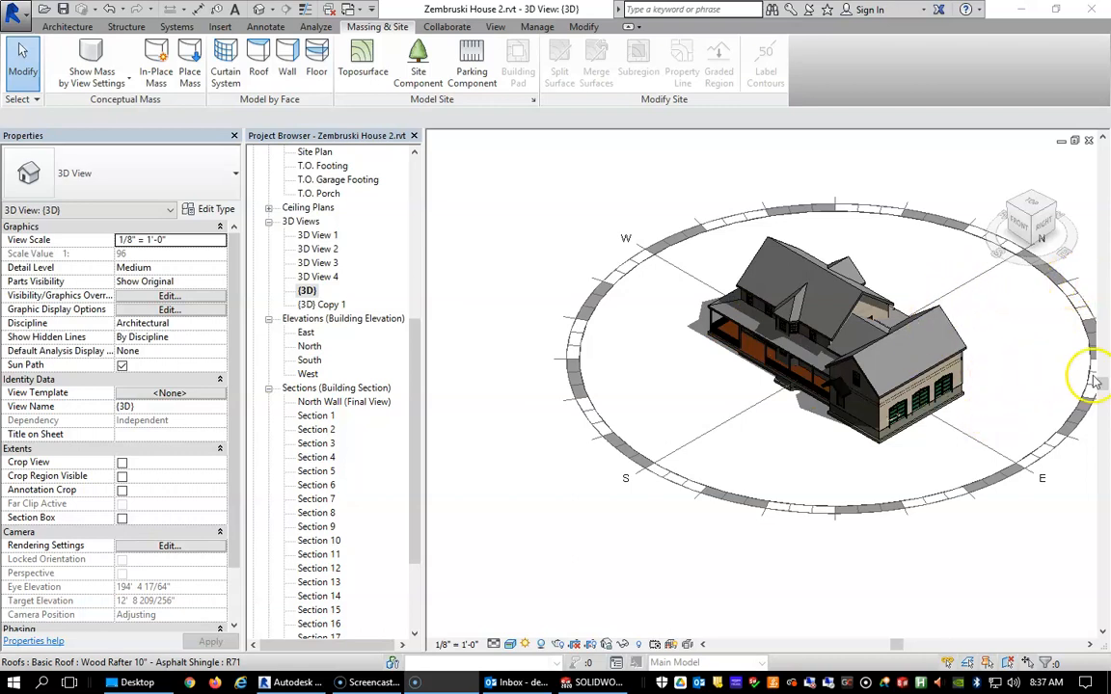
left_click(307, 291)
left_click(307, 291)
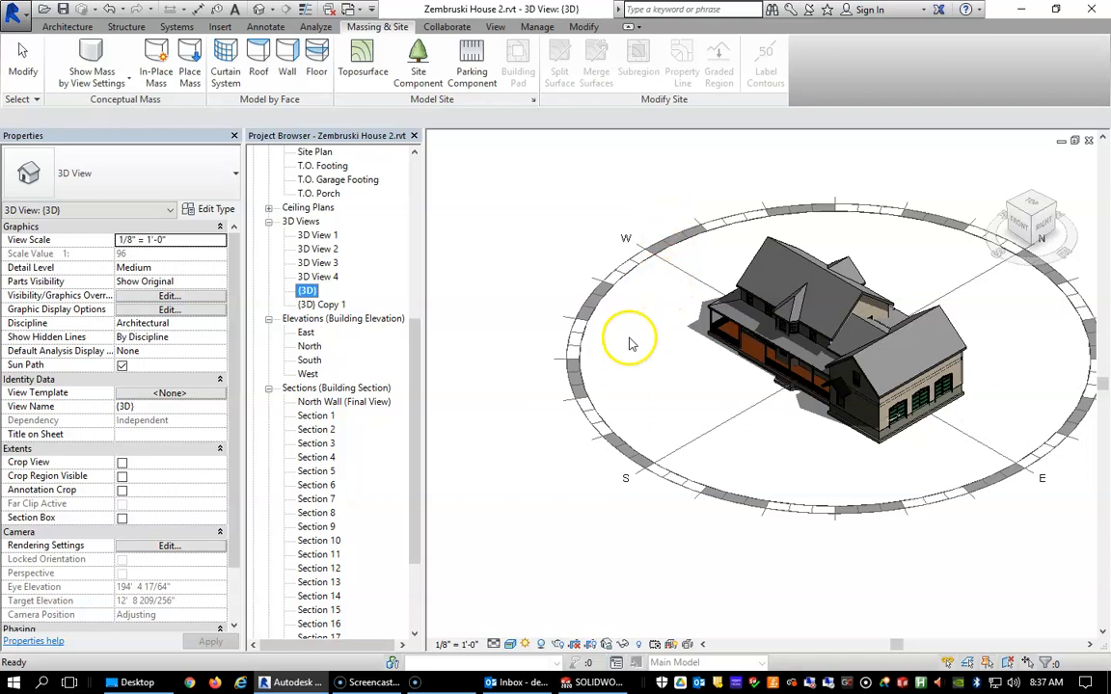
left_click(324, 277)
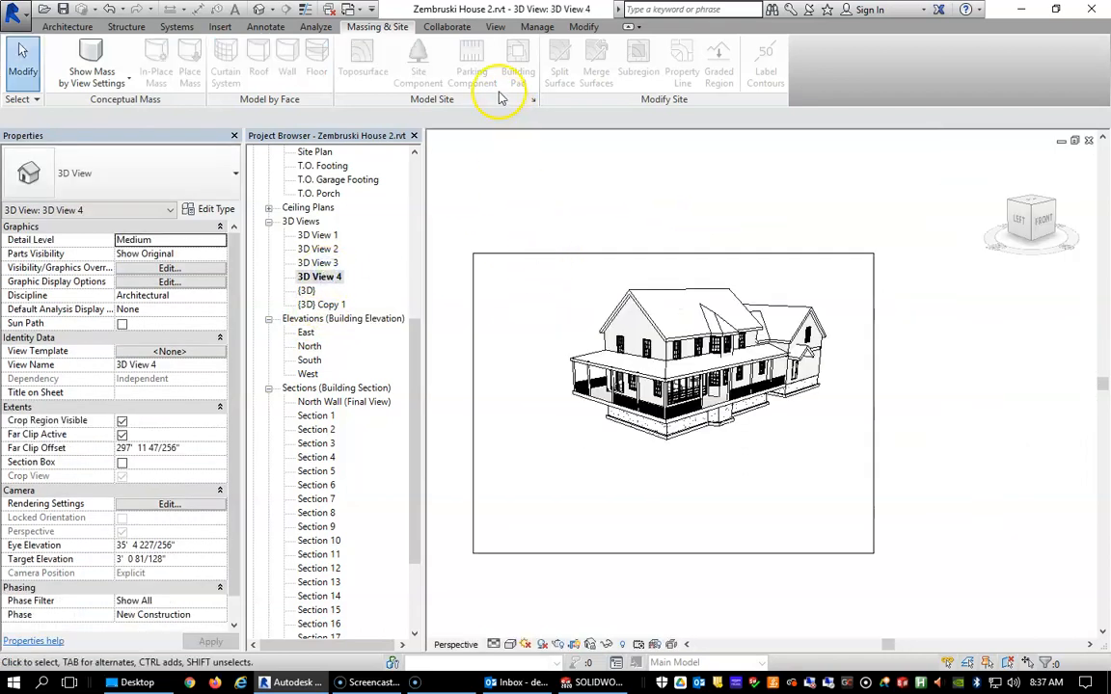
left_click(363, 44)
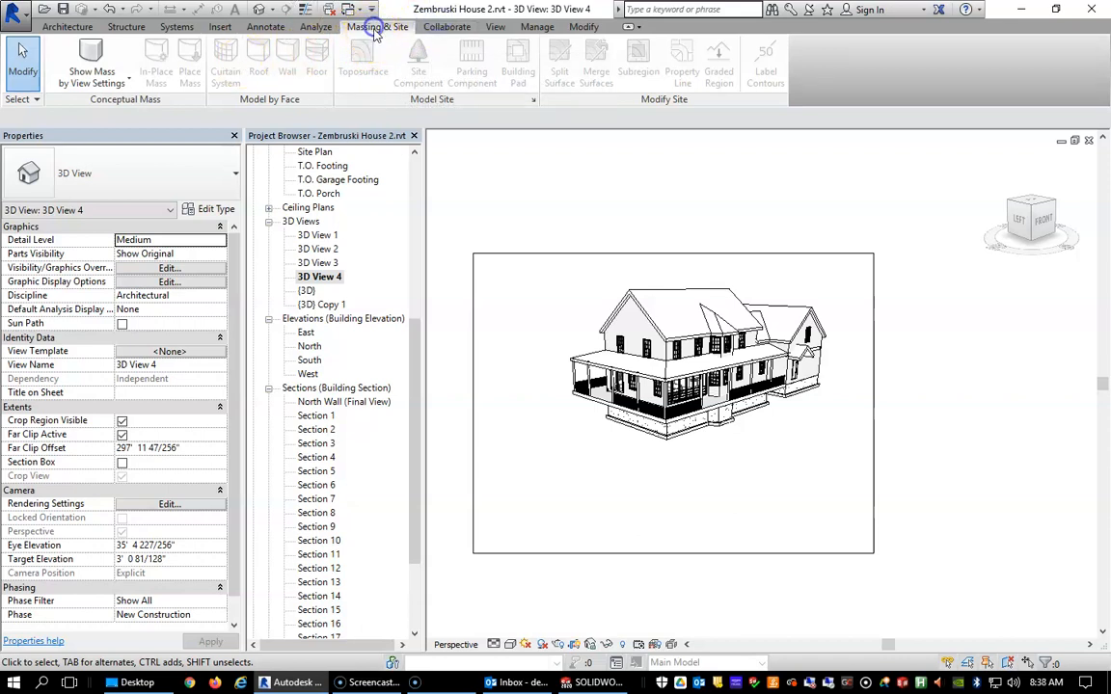
- Return to the default {3D} view and frame the whole house with the site modelling tools at hand
double_click(306, 291)
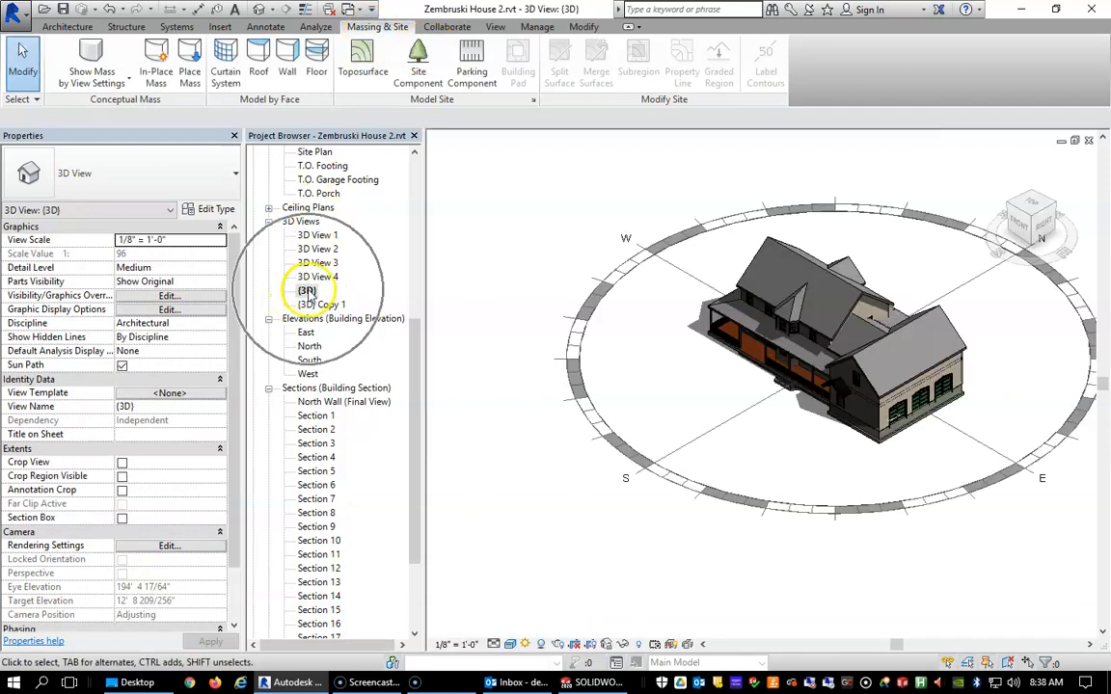
scroll(728, 231, "down", 1)
left_click(454, 22)
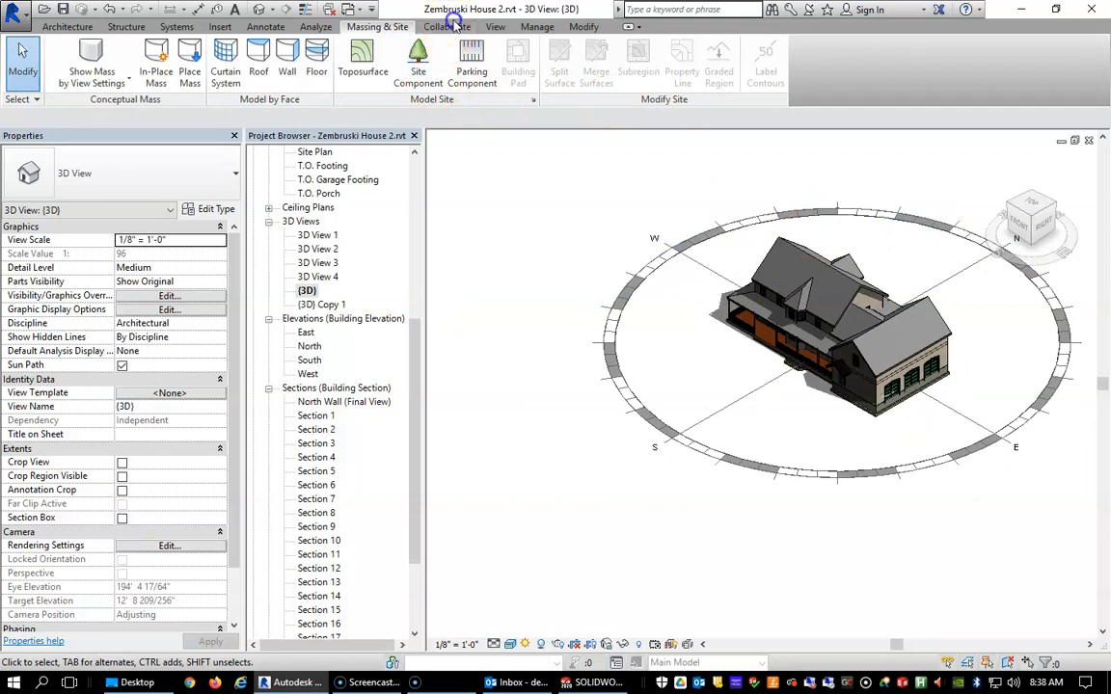
left_click(314, 27)
left_click(374, 26)
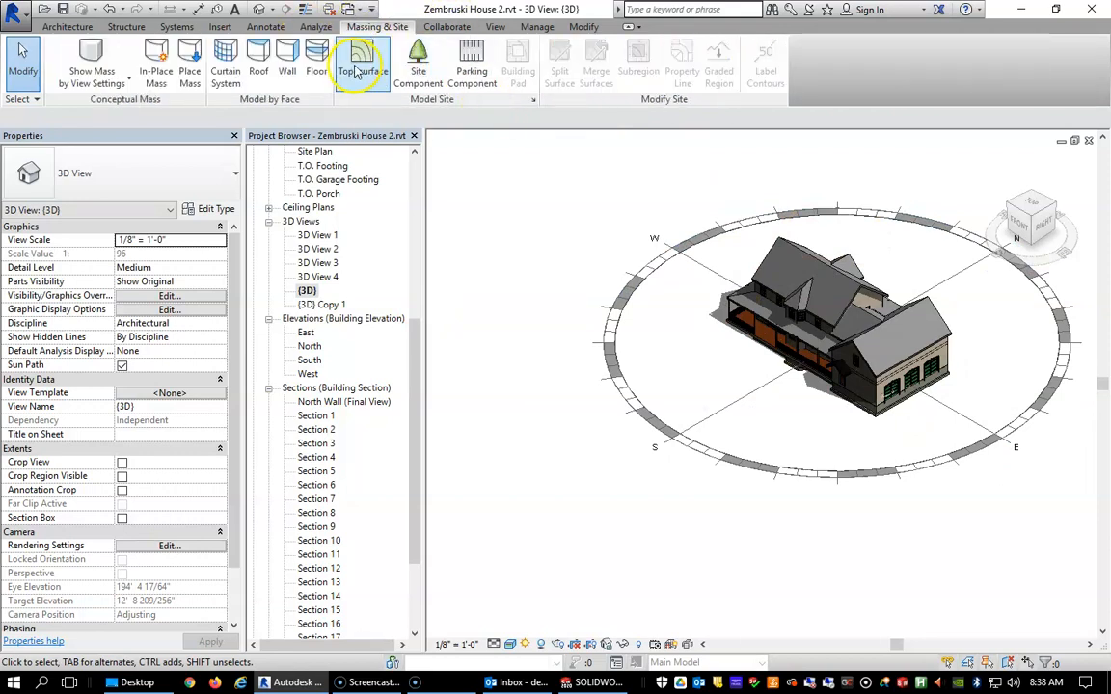
middle_click_drag(798, 247, 884, 274, "shift")
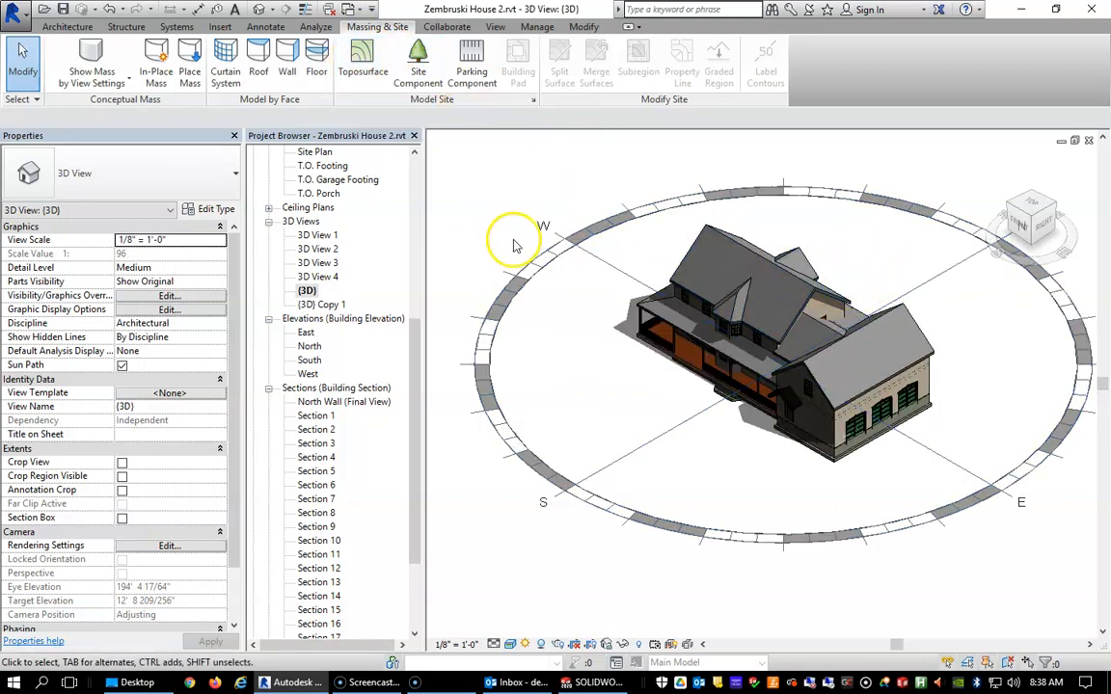
- Create a toposurface from four corner points at absolute elevation 0' 0", enclosing the house and the sun path circle
left_click(364, 64)
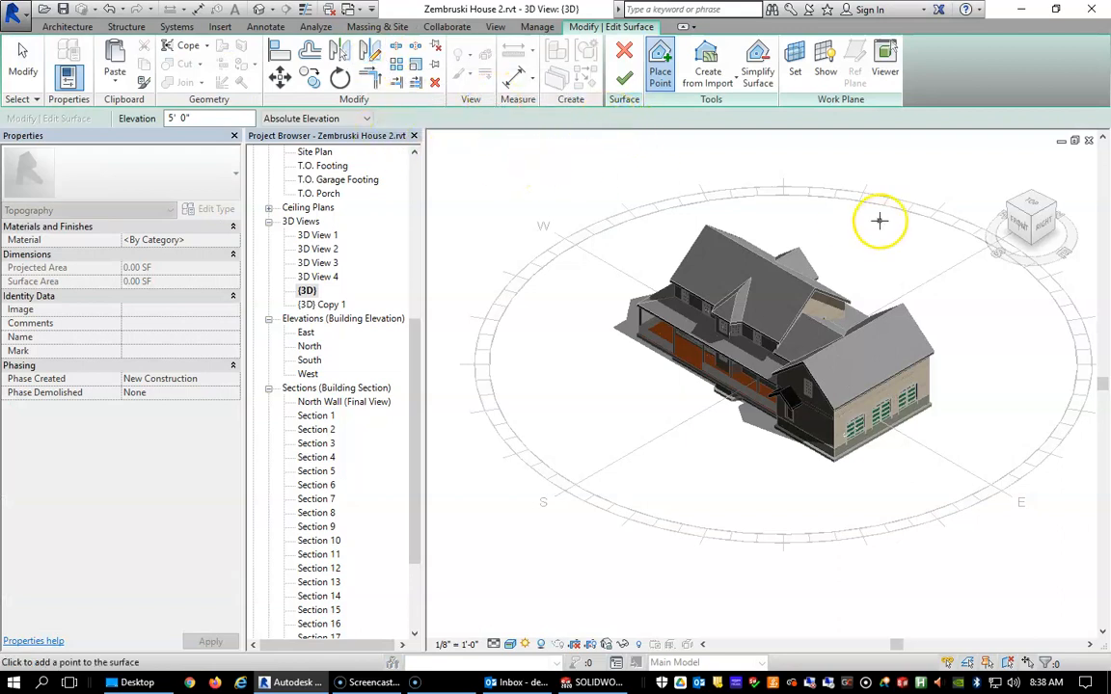
scroll(880, 218, "down", 2)
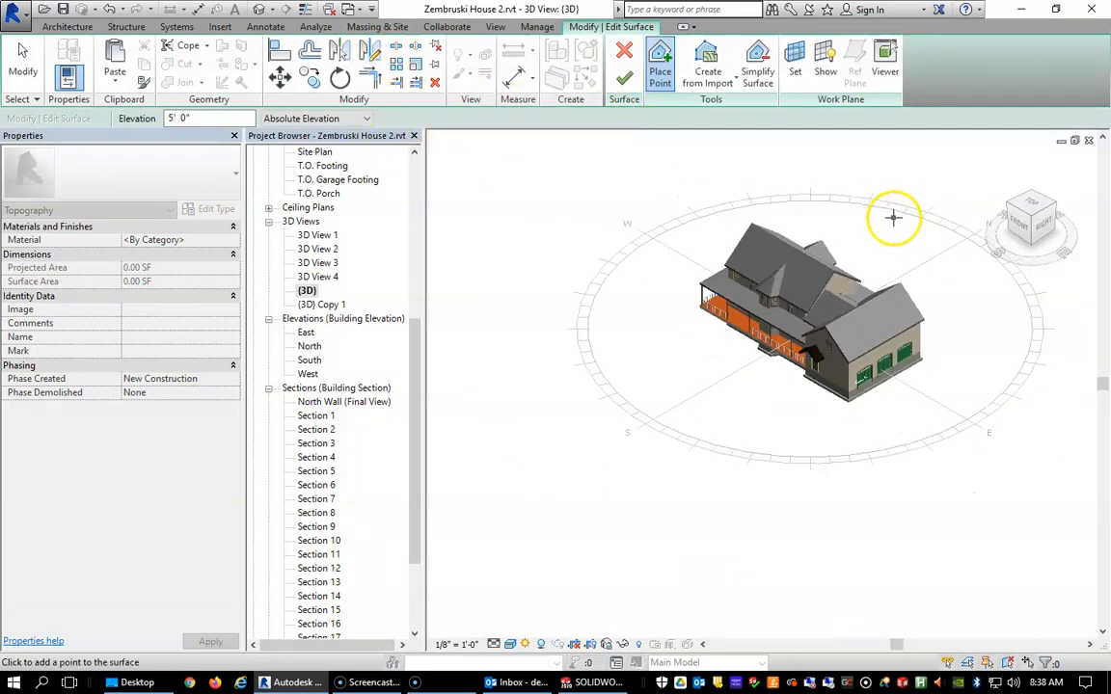
left_click(518, 223)
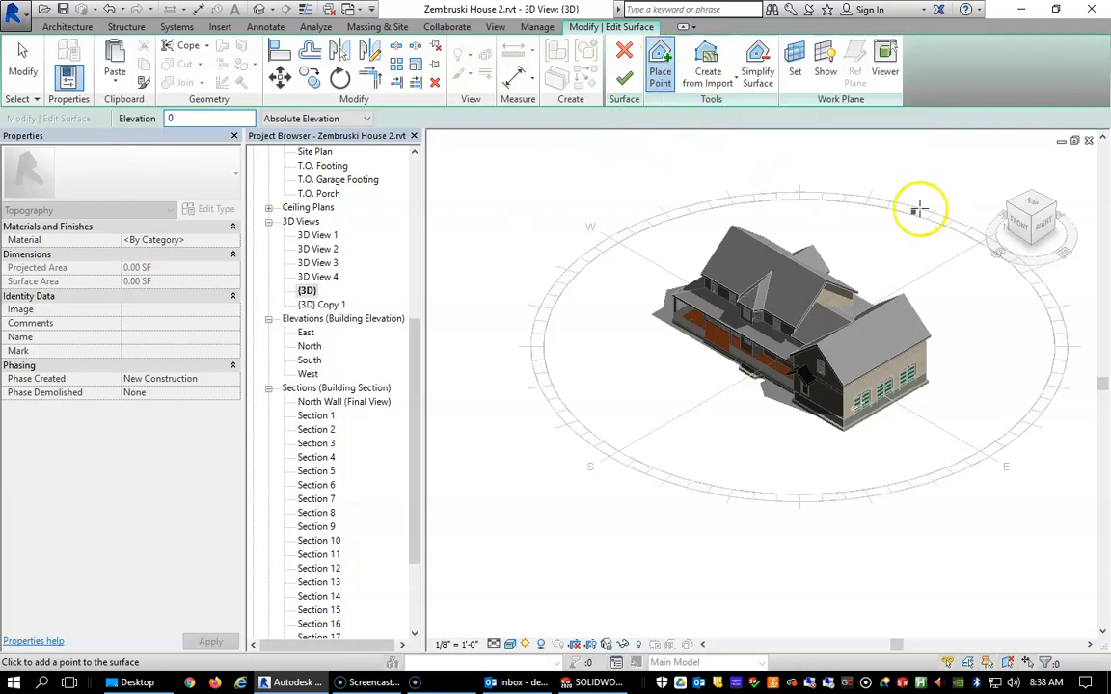
scroll(906, 212, "down", 3)
left_click(836, 139)
left_click(1086, 305)
left_click(801, 626)
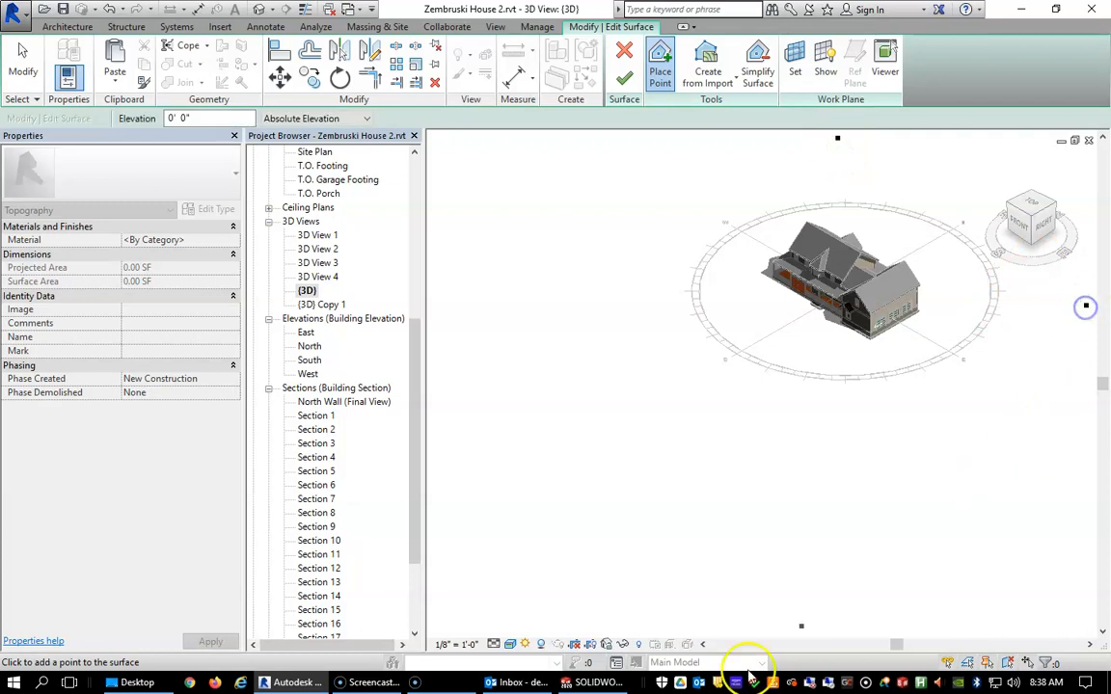
left_click(821, 510)
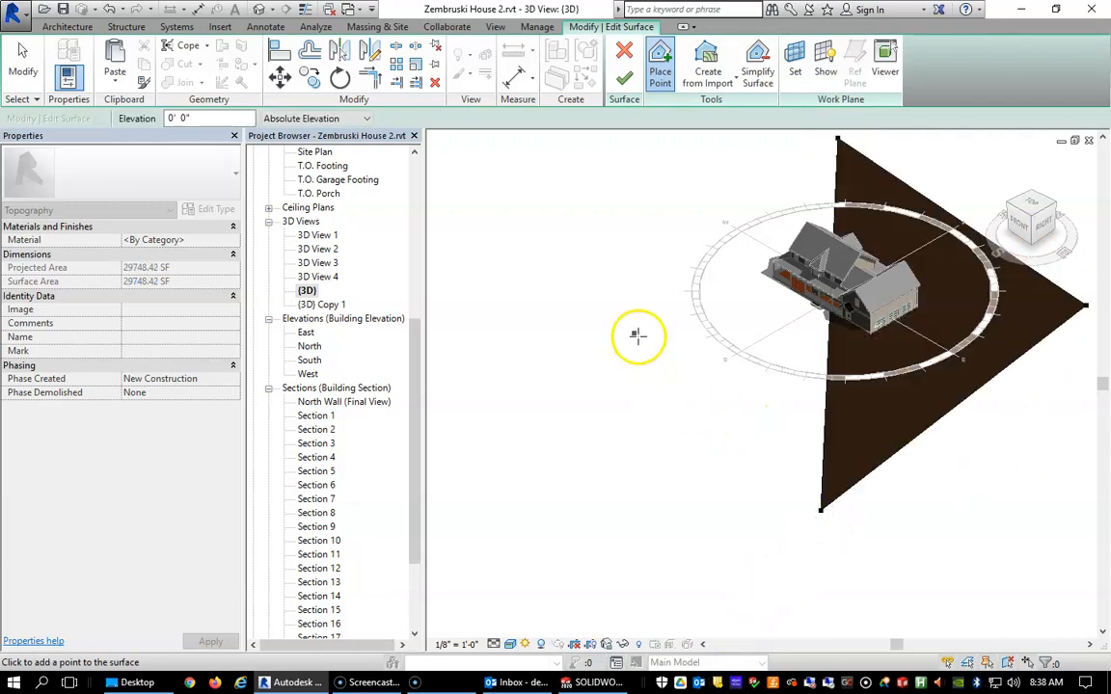
left_click(542, 273)
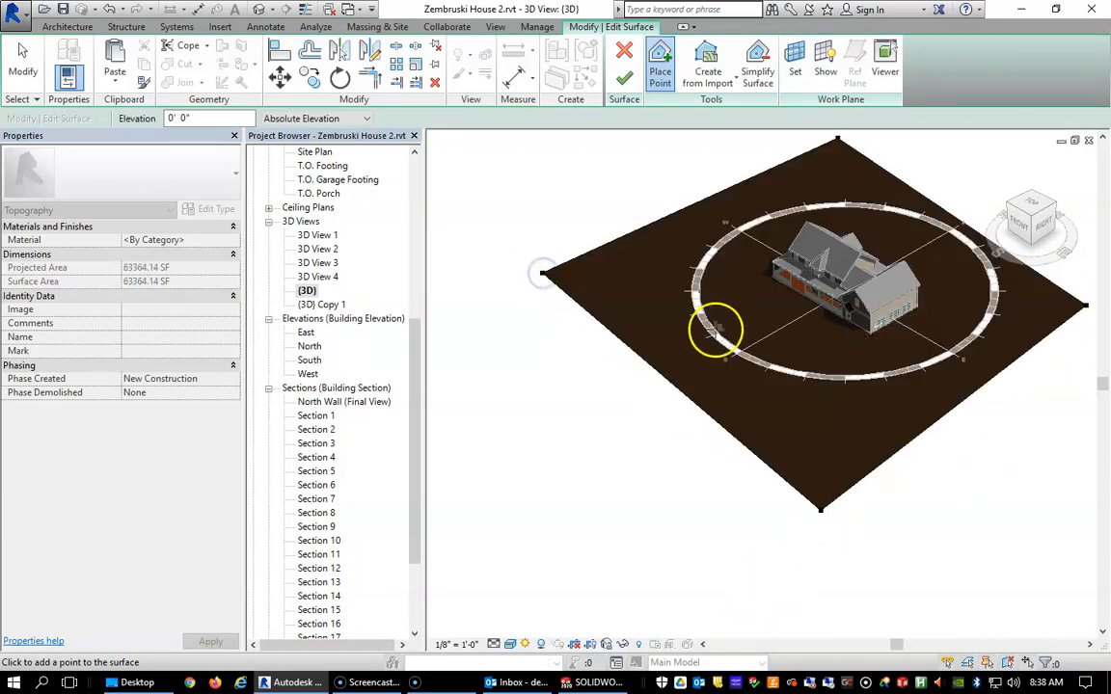
- Examine how the new ground surface meets the base of the house and the garage doors
scroll(855, 329, "up", 5)
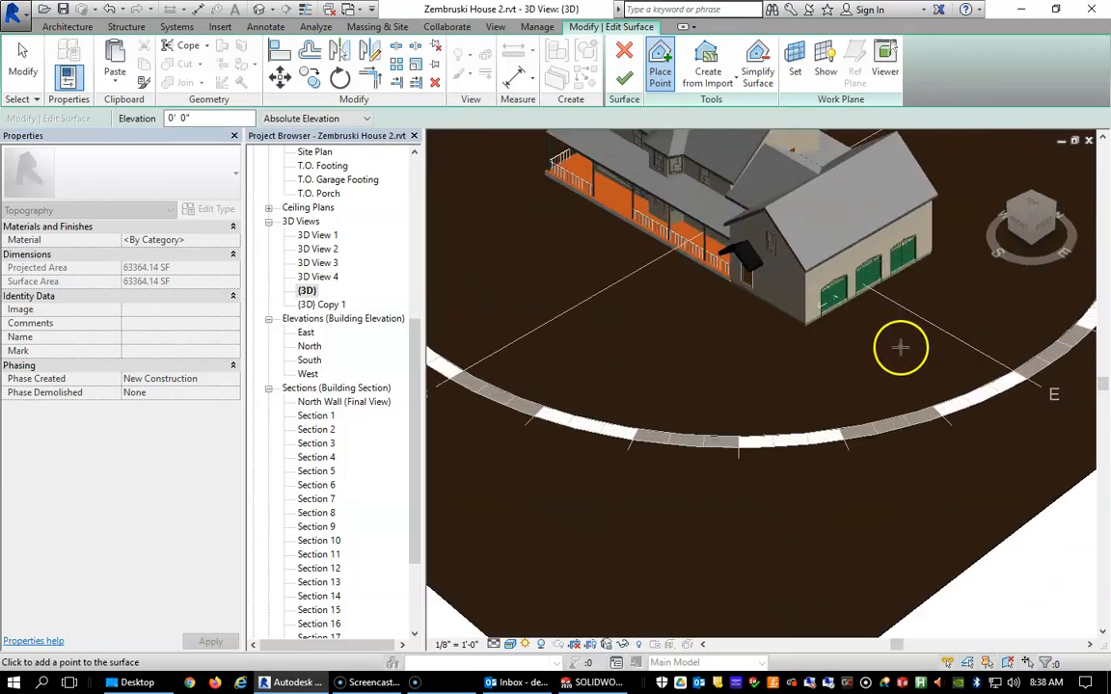
scroll(899, 347, "up", 6)
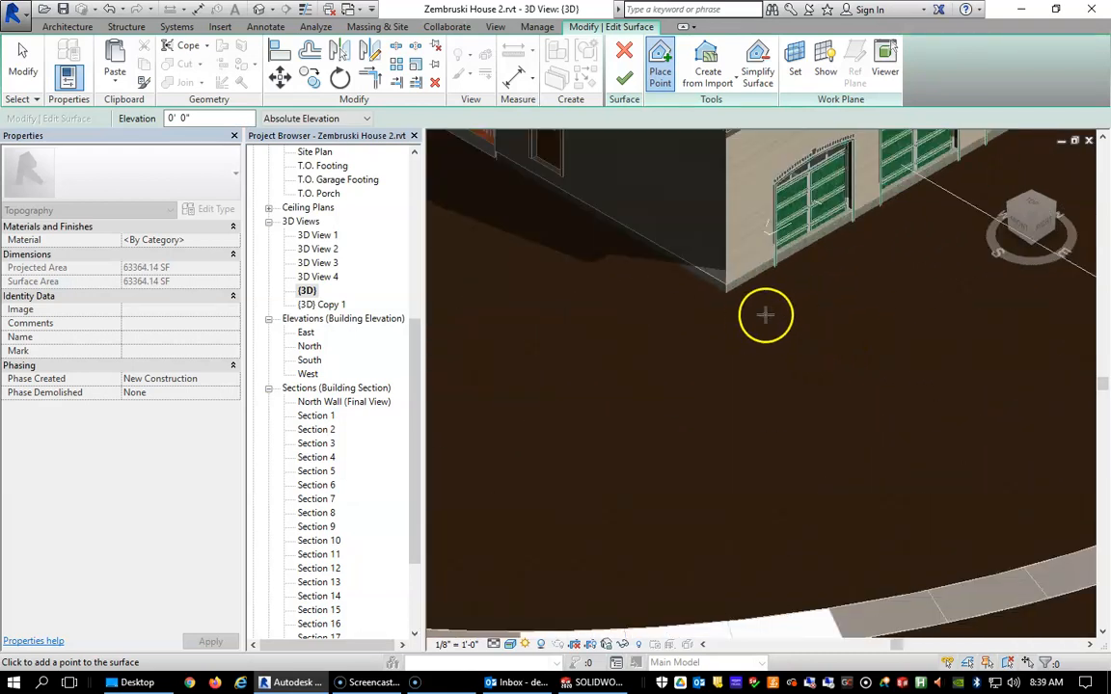
scroll(773, 357, "down", 2)
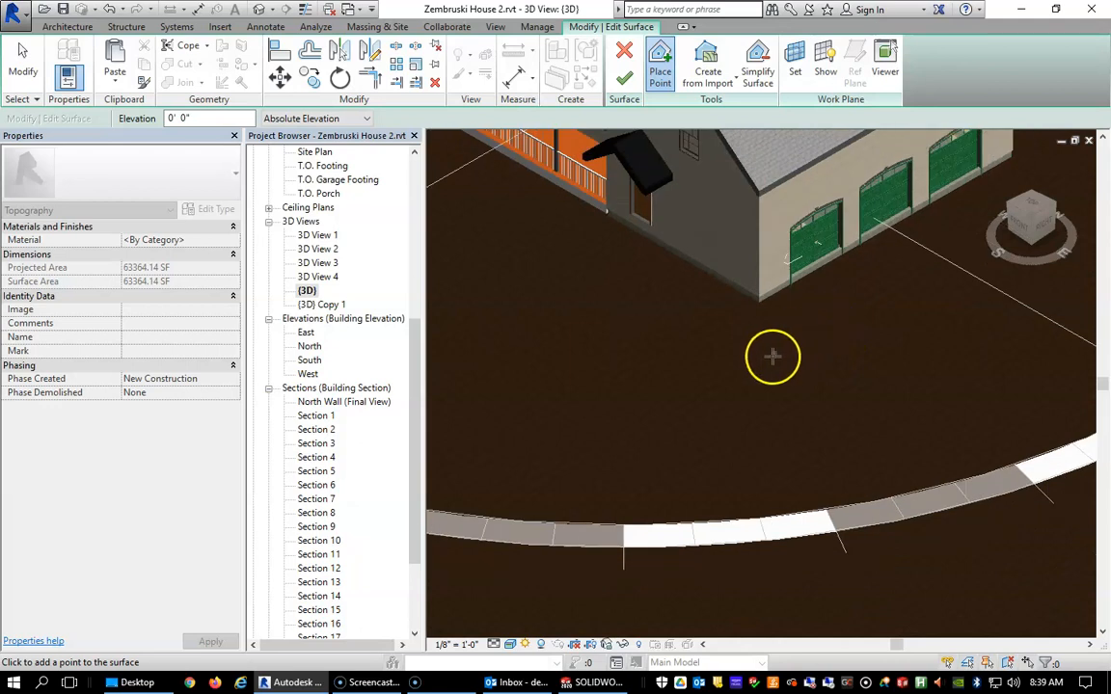
scroll(772, 357, "down", 2)
scroll(800, 339, "up", 2)
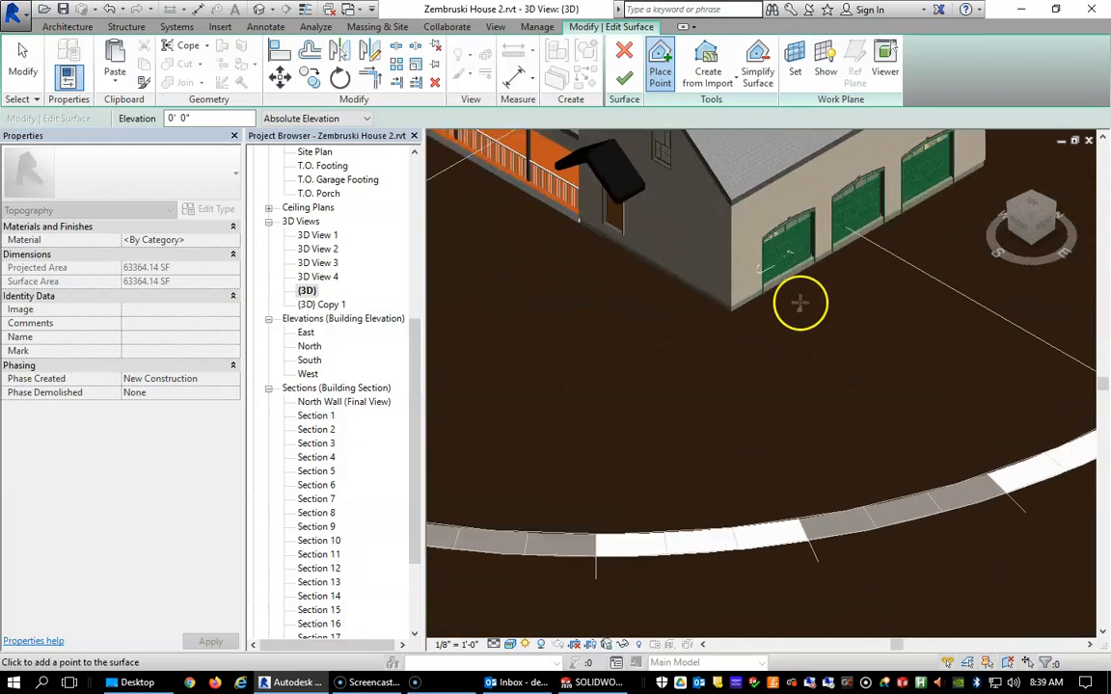
scroll(800, 304, "up", 3)
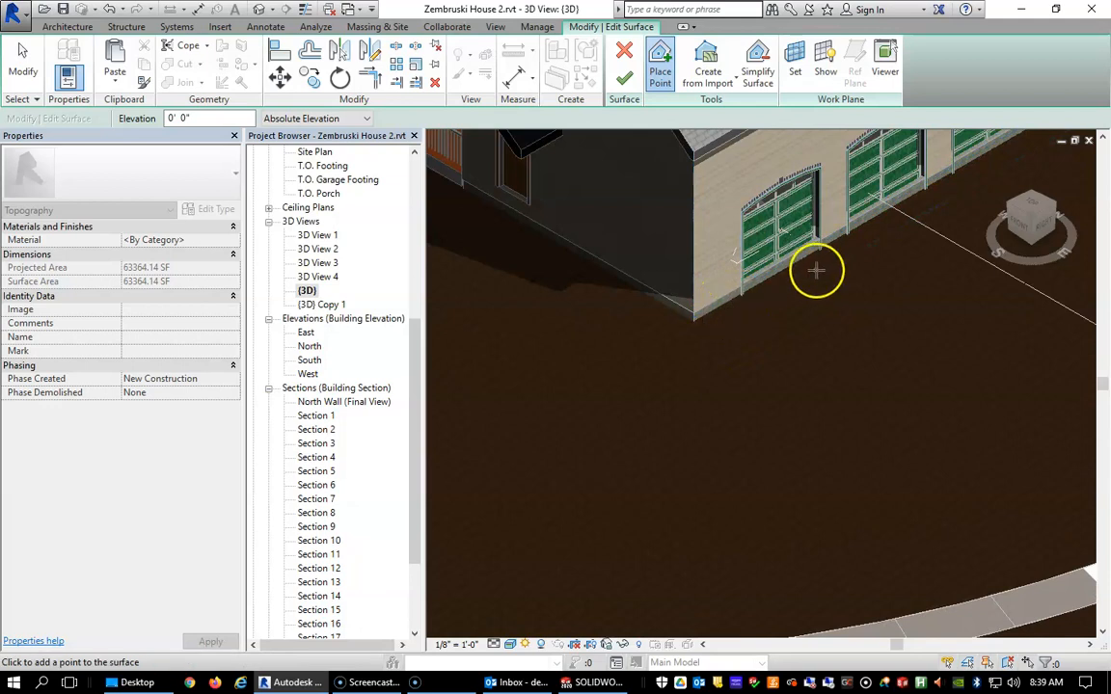
scroll(816, 270, "down", 2)
scroll(681, 301, "up", 2)
scroll(681, 302, "down", 2)
scroll(820, 338, "up", 1)
scroll(786, 318, "down", 2)
scroll(861, 349, "up", 2)
scroll(686, 317, "down", 1)
scroll(772, 290, "down", 1)
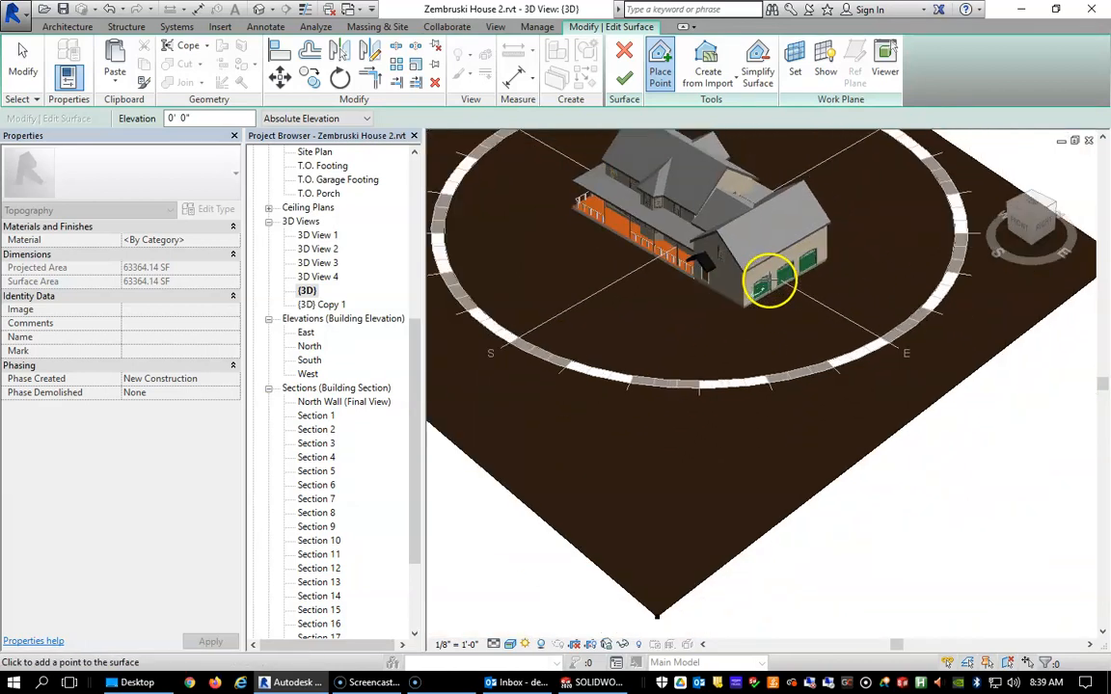
scroll(735, 289, "down", 1)
scroll(677, 300, "up", 2)
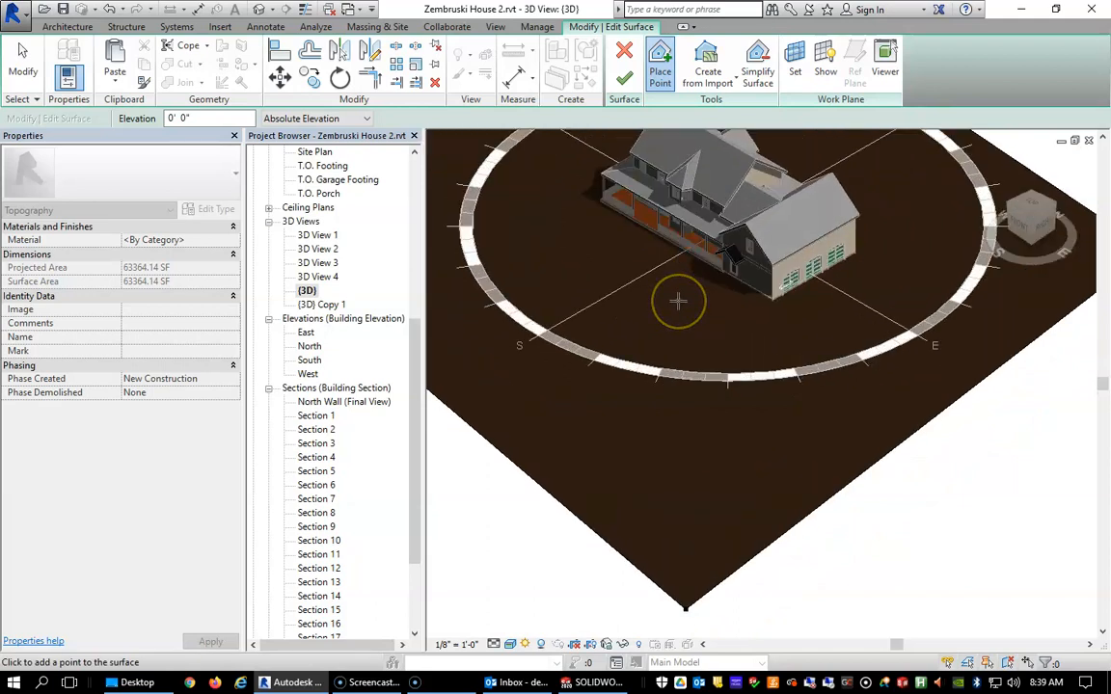
scroll(677, 300, "down", 2)
middle_click_drag(678, 301, 733, 421)
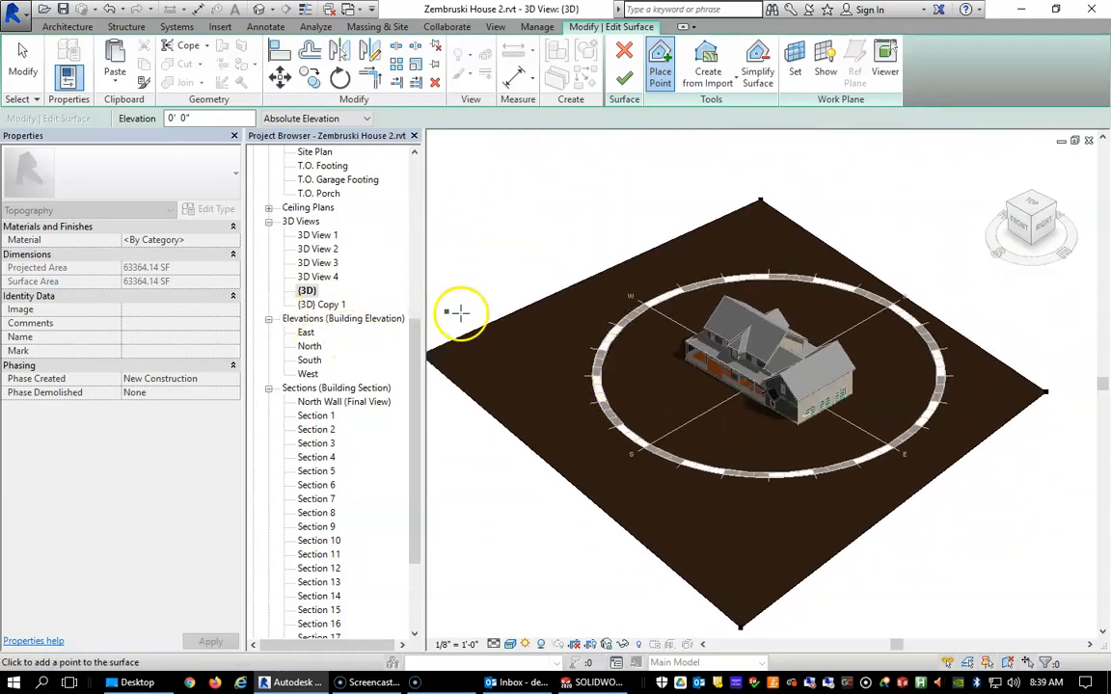
- Stop placing points and finish the toposurface
left_click(24, 59)
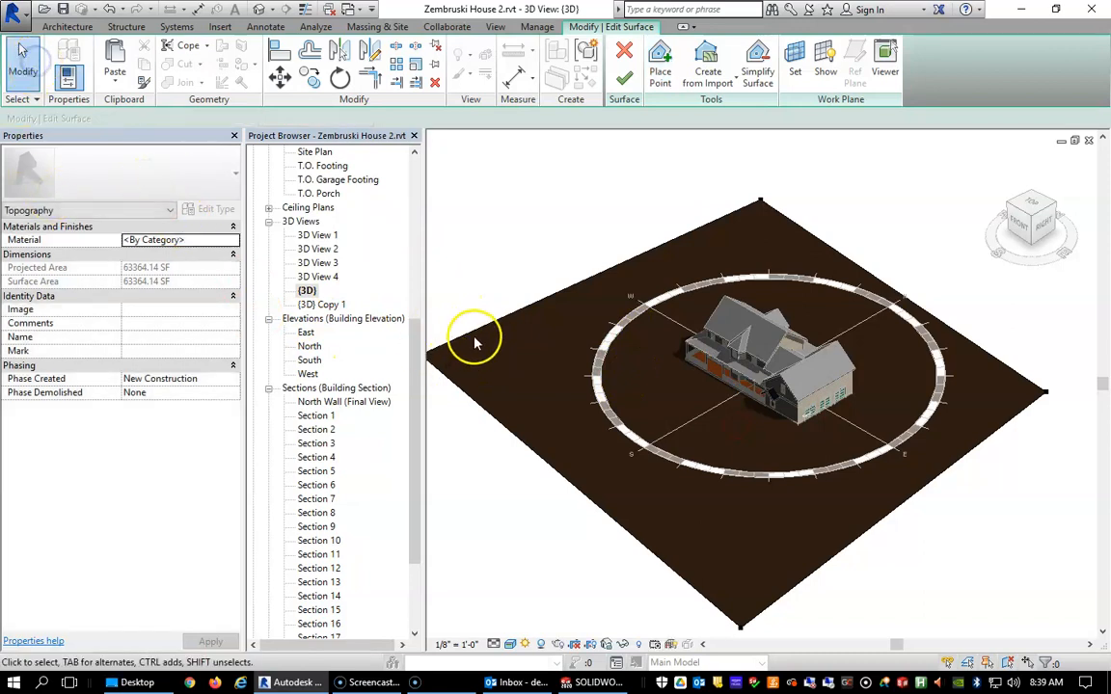
left_click(623, 78)
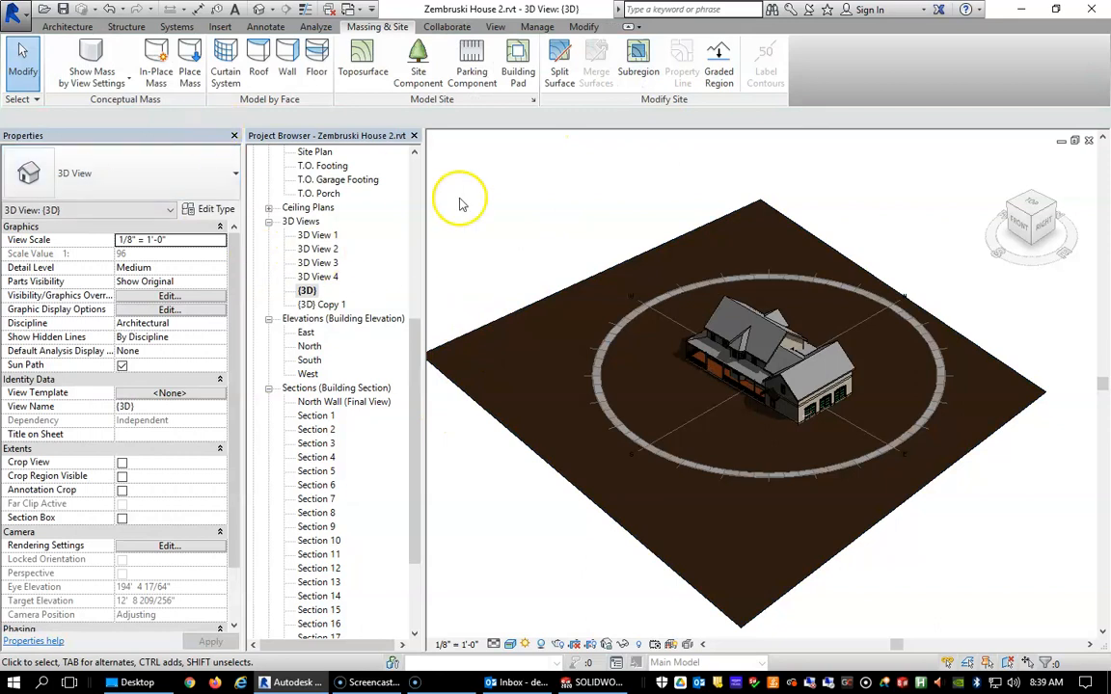
- Open the material selection for the toposurface and search the project materials for "grass"
left_click(486, 325)
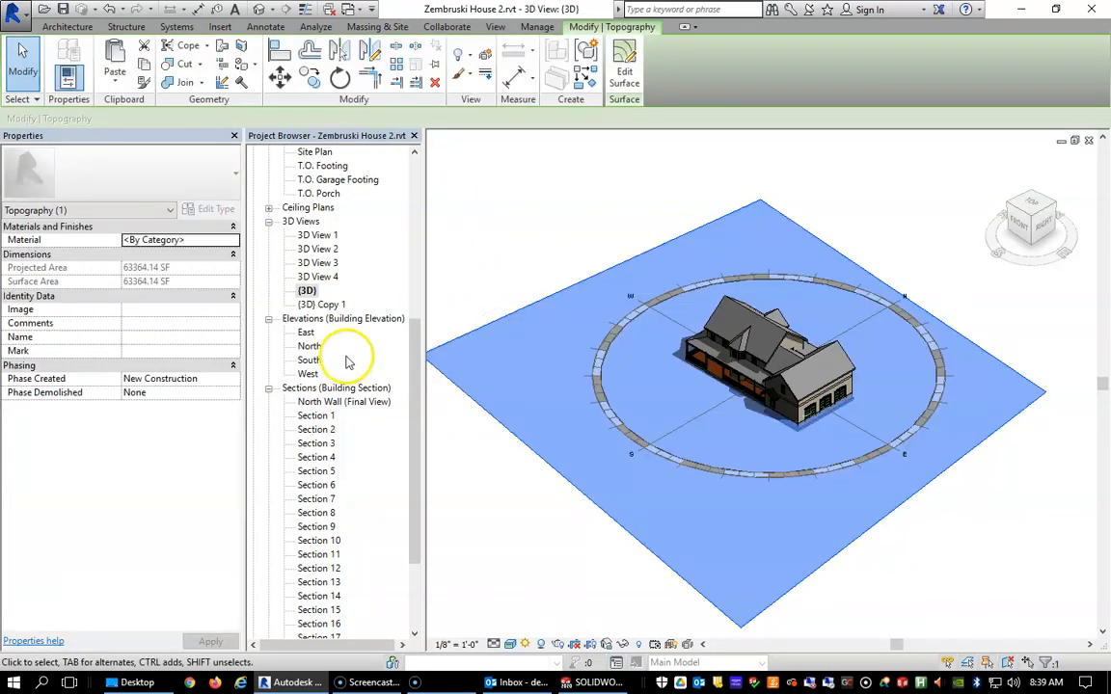
left_click(29, 248)
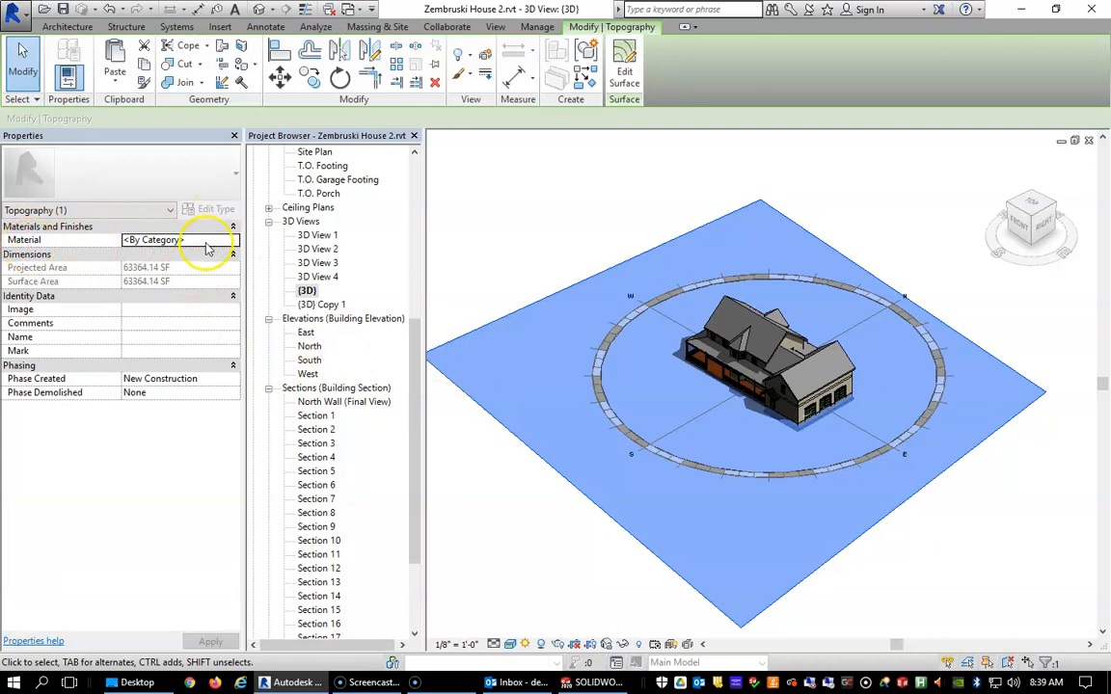
left_click(206, 240)
left_click(234, 243)
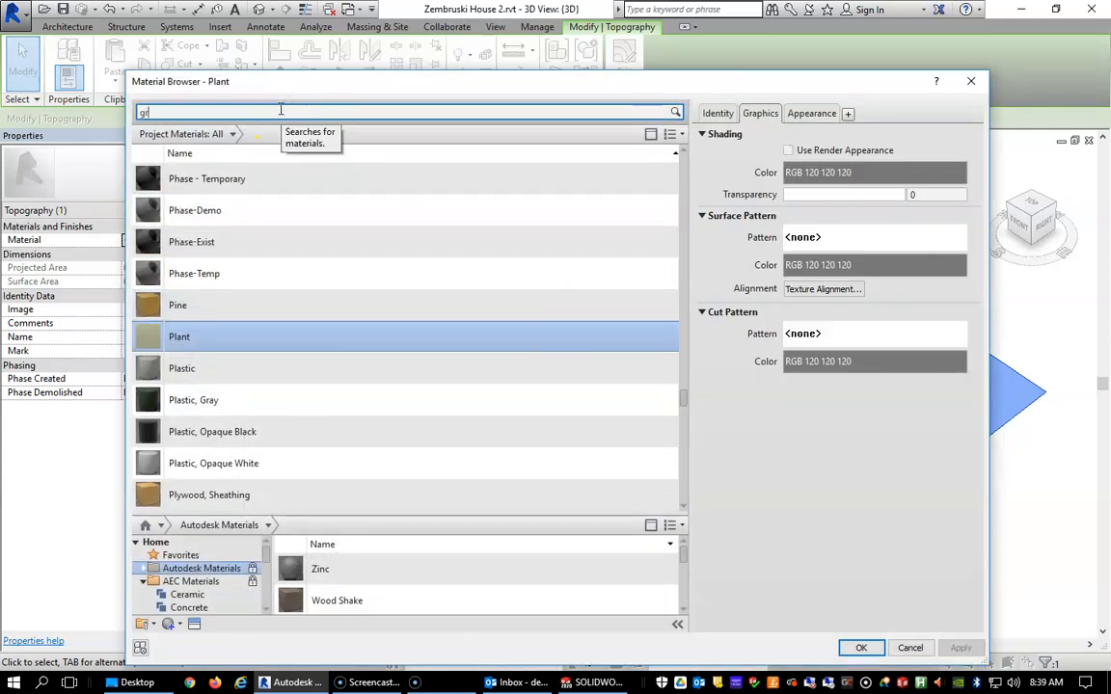
type("ass")
key("Return")
- Compare the Grass and Plant materials, assign Plant to the toposurface and deselect it
left_click(396, 191)
left_click(191, 258)
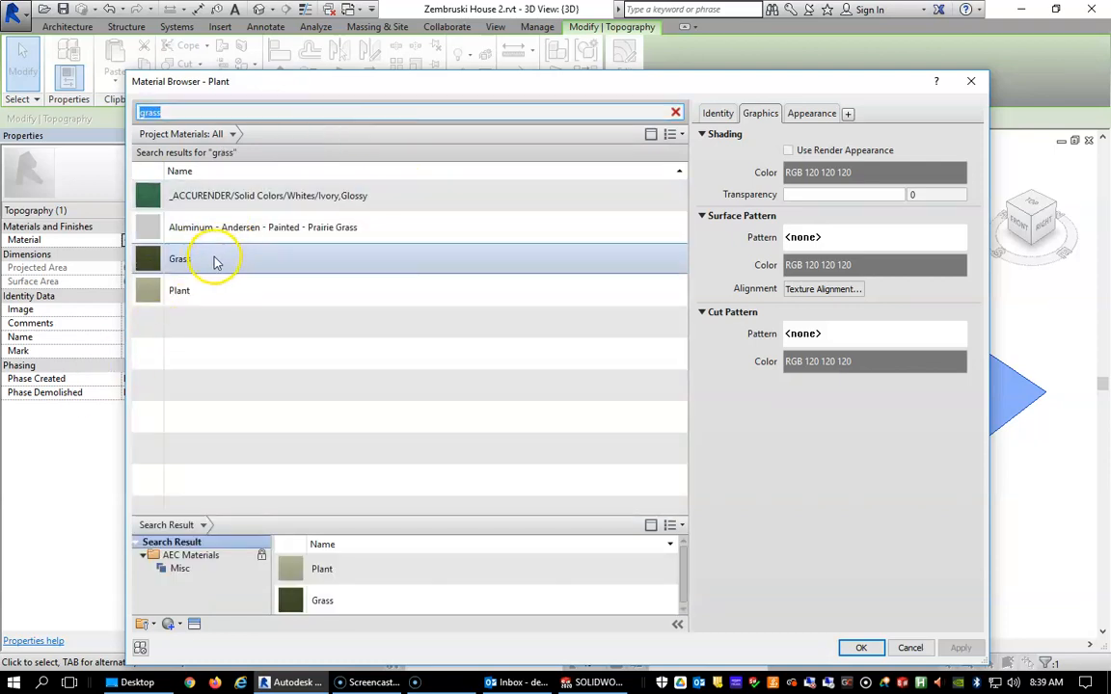
left_click(207, 300)
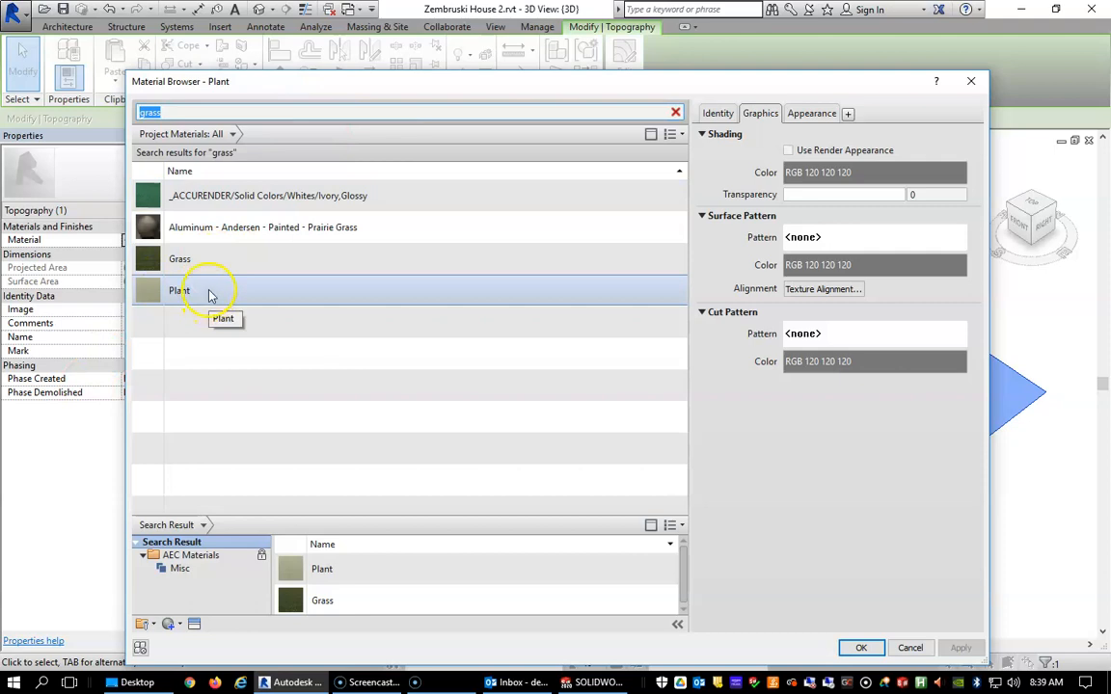
left_click(220, 260)
left_click(190, 301)
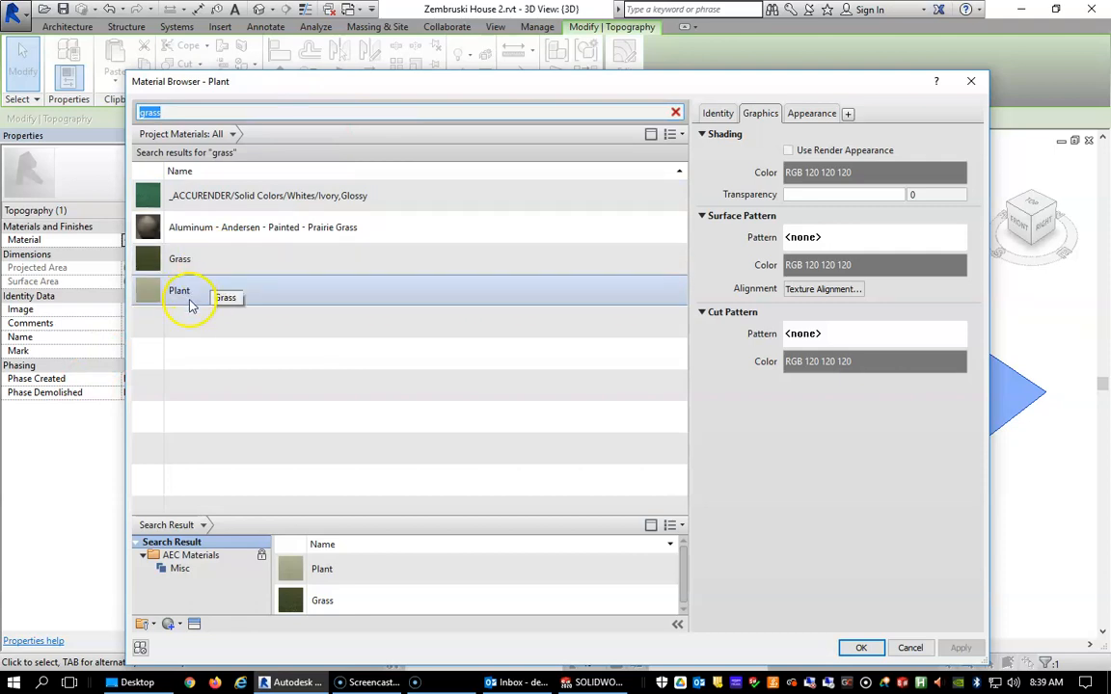
left_click(193, 265)
left_click(166, 302)
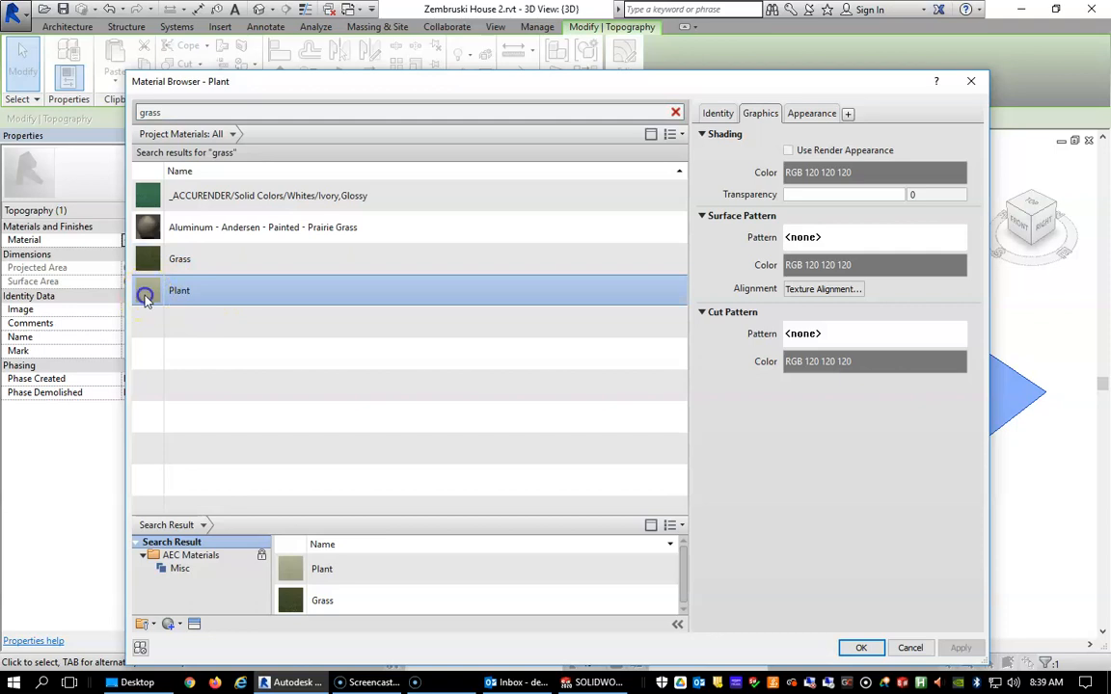
double_click(155, 293)
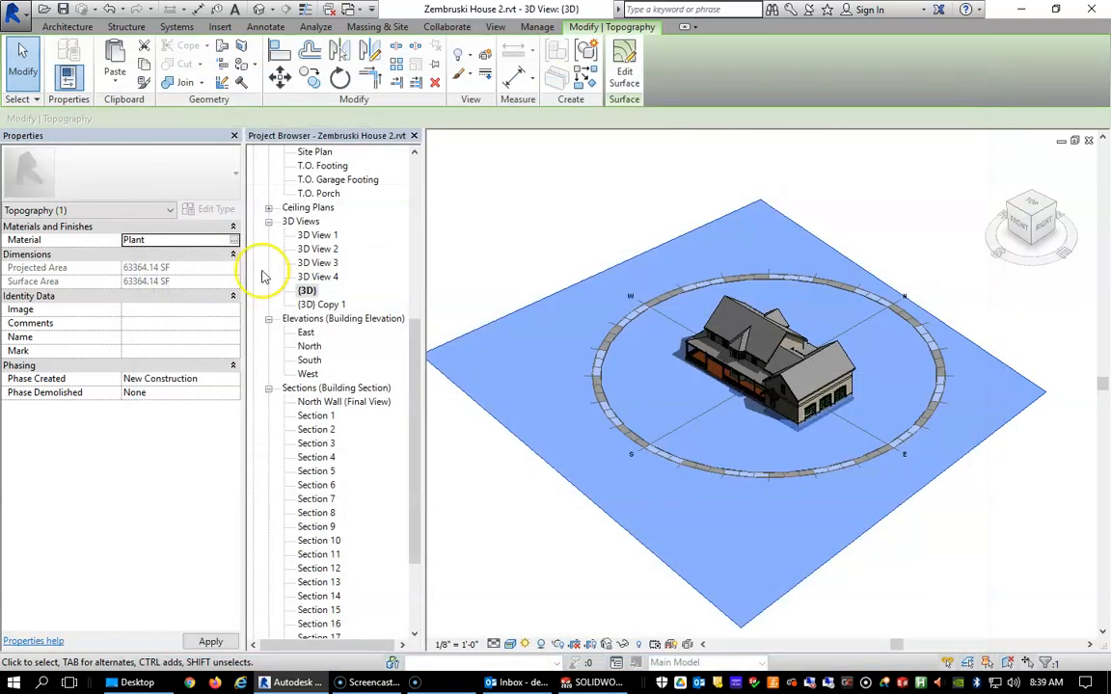
left_click(538, 188)
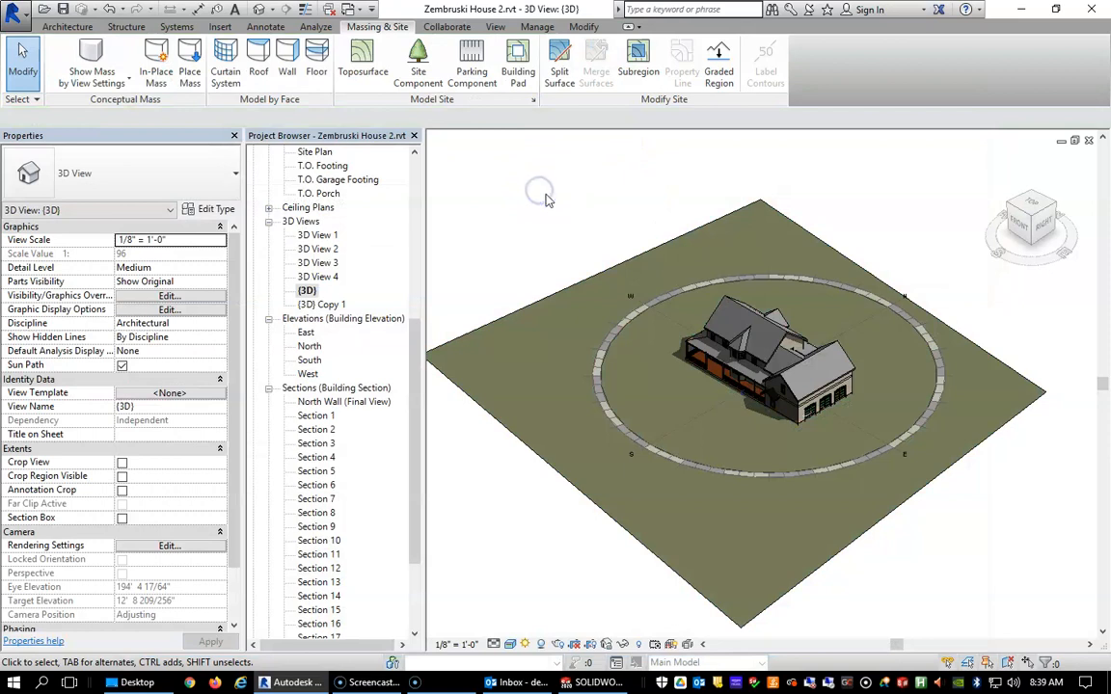
- Frame the house on its new ground surface and save the project
scroll(812, 478, "down", 1)
scroll(812, 414, "up", 3)
middle_click_drag(813, 414, 868, 347)
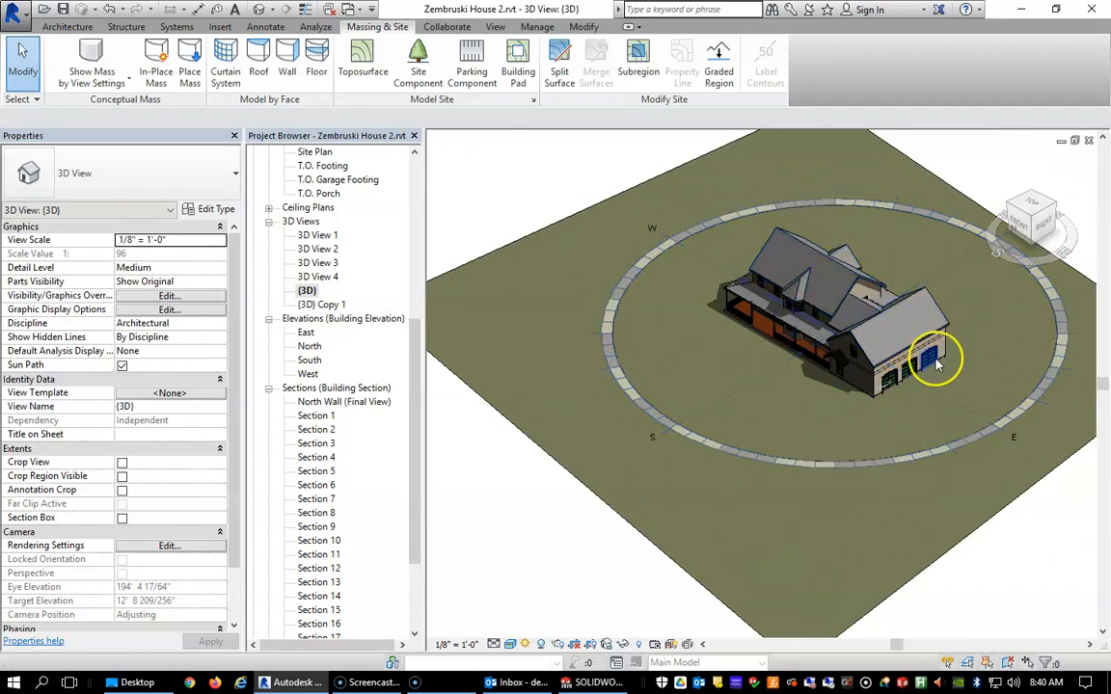
left_click(63, 10)
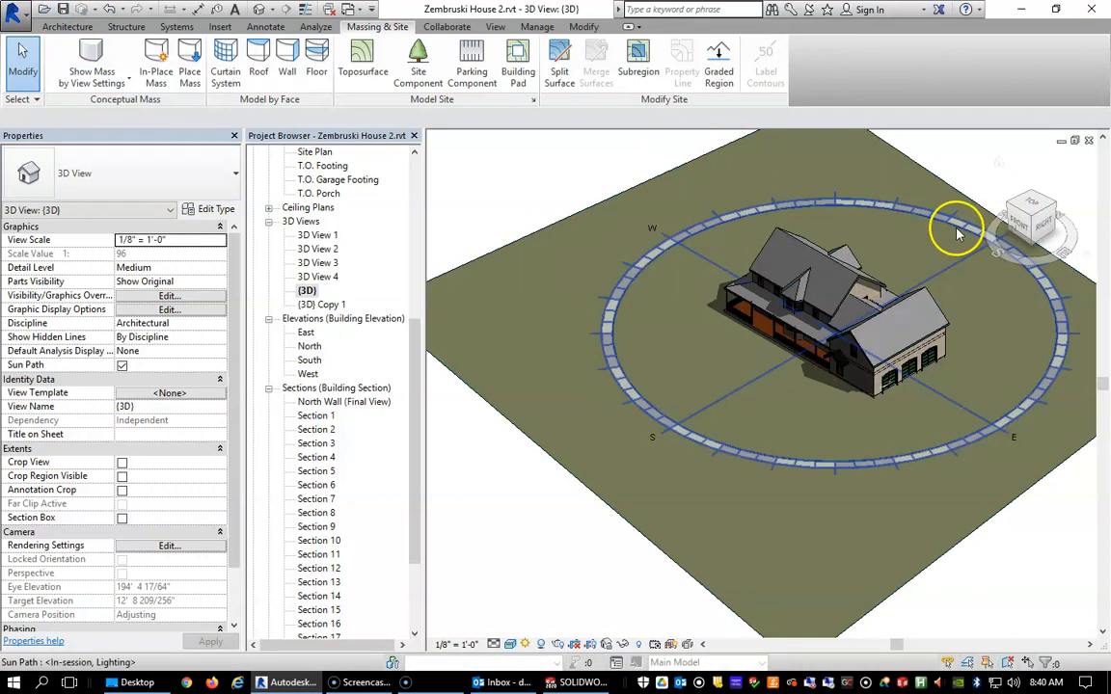
scroll(972, 220, "down", 2)
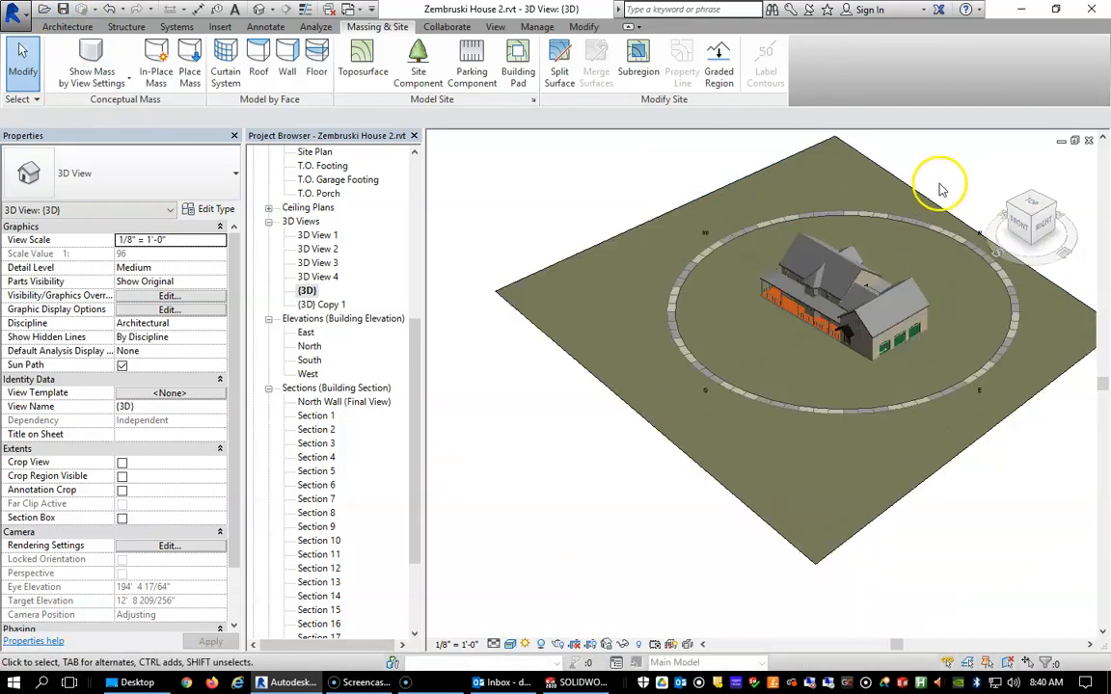
scroll(839, 241, "down", 2)
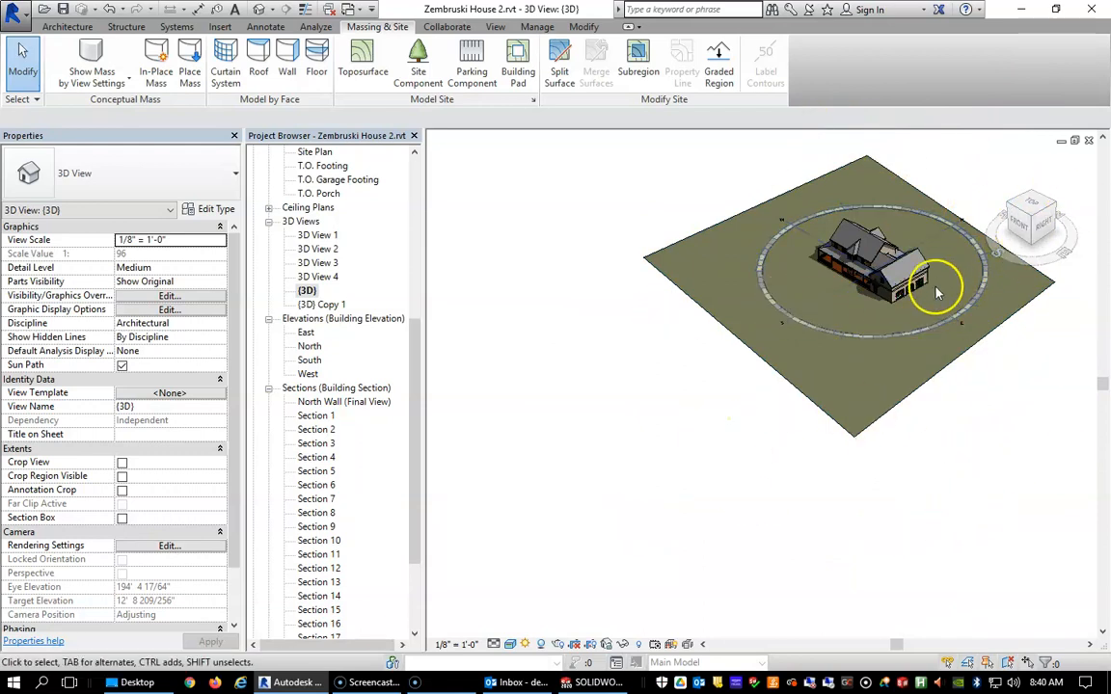
scroll(919, 309, "up", 3)
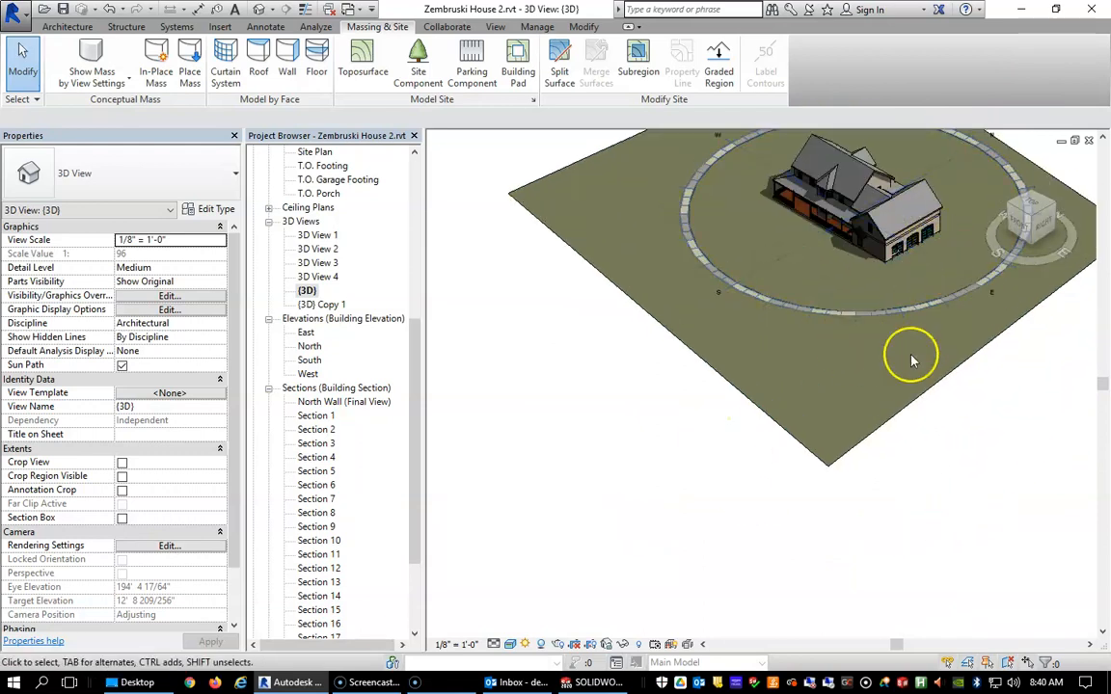
scroll(922, 190, "down", 2)
middle_click_drag(900, 193, 786, 343)
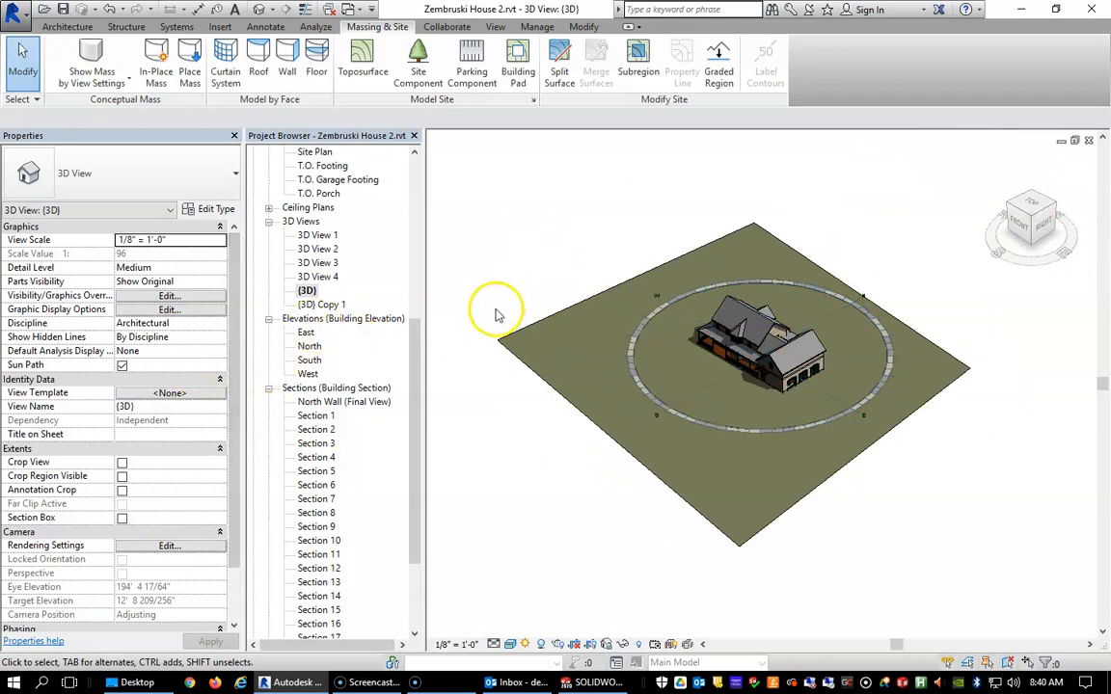
- Find the Site Plan among the floor plans and open it
left_click_drag(415, 362, 415, 327)
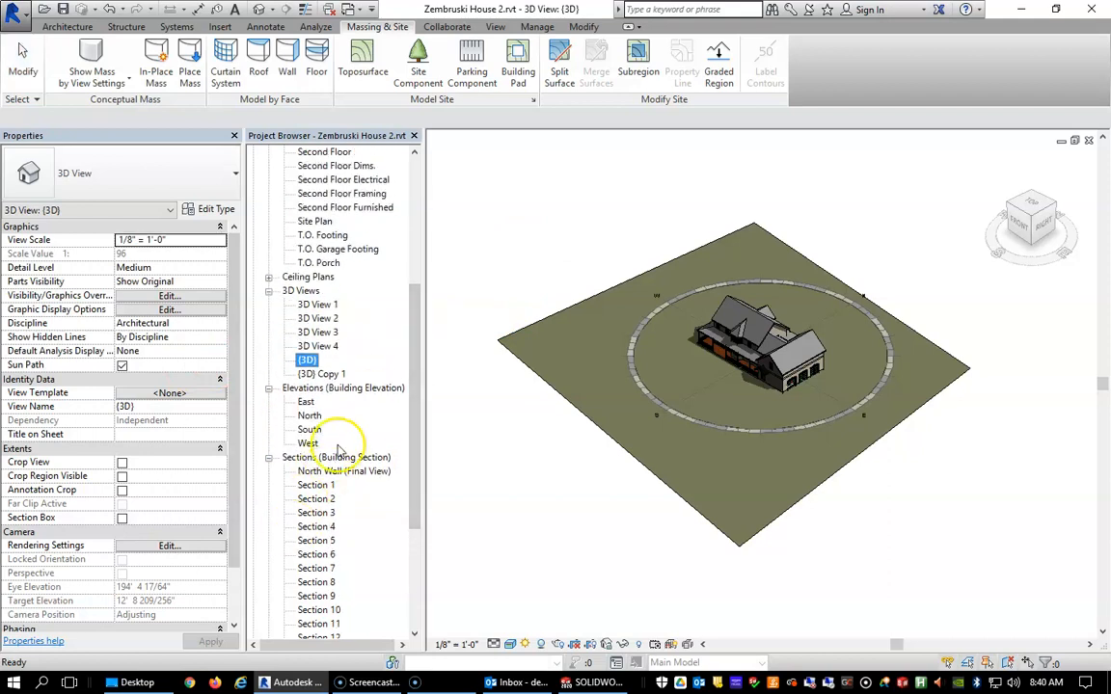
left_click_drag(416, 345, 446, 224)
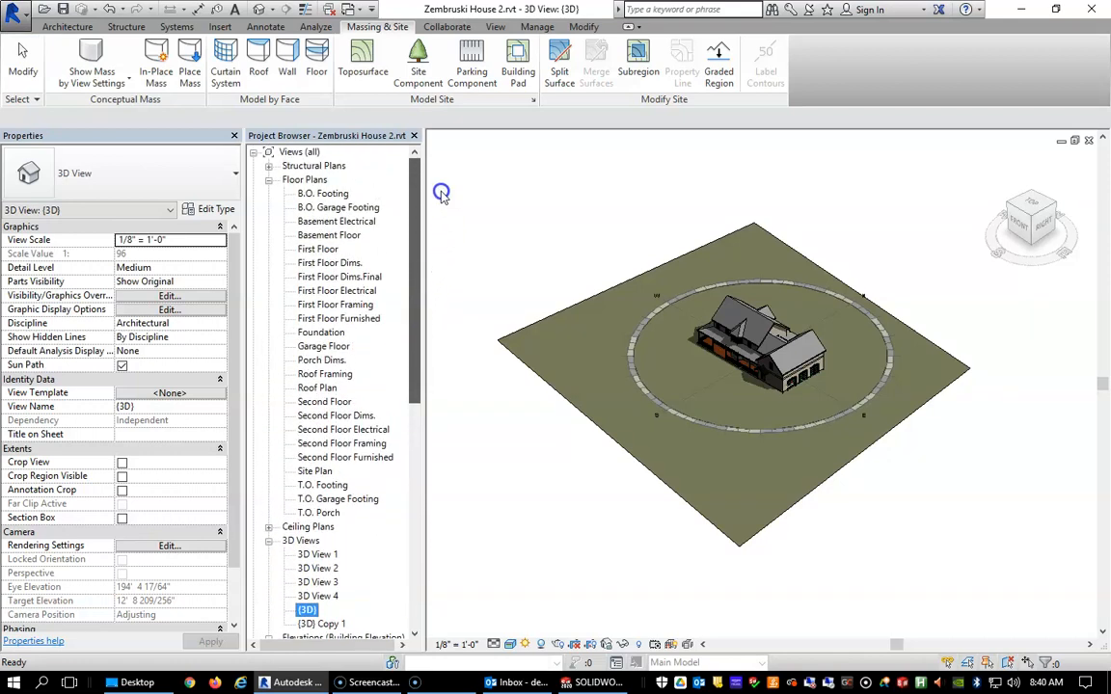
double_click(306, 472)
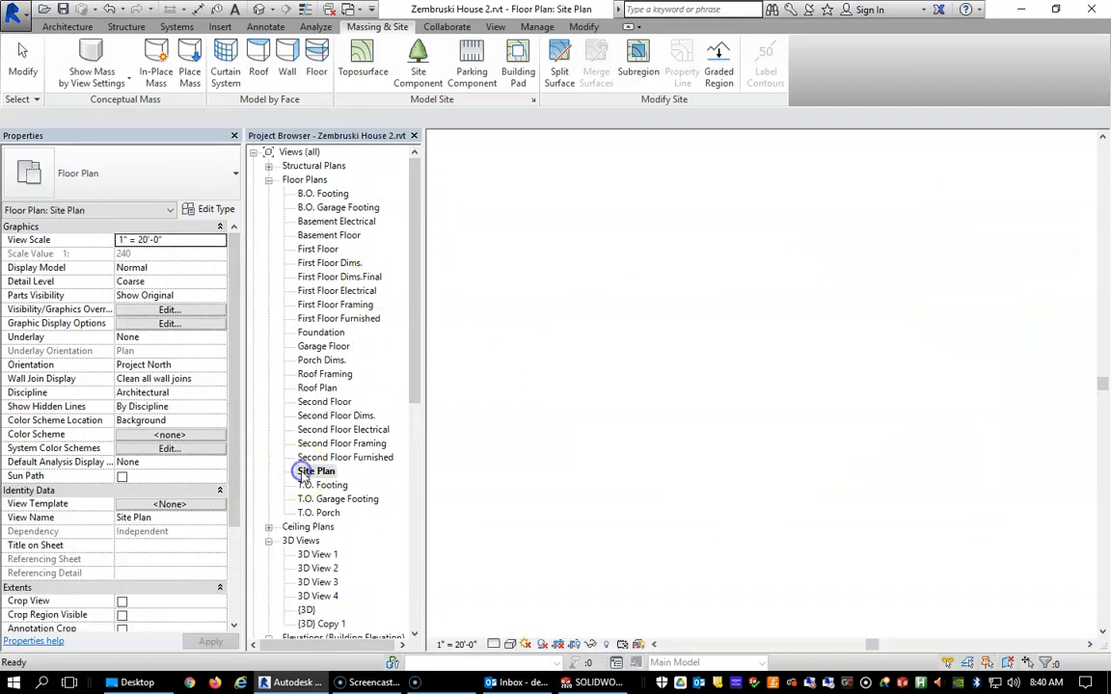
- Create a perspective camera view in the site plan, placed southwest of the house and aimed past its northeast corner
scroll(636, 381, "down", 2)
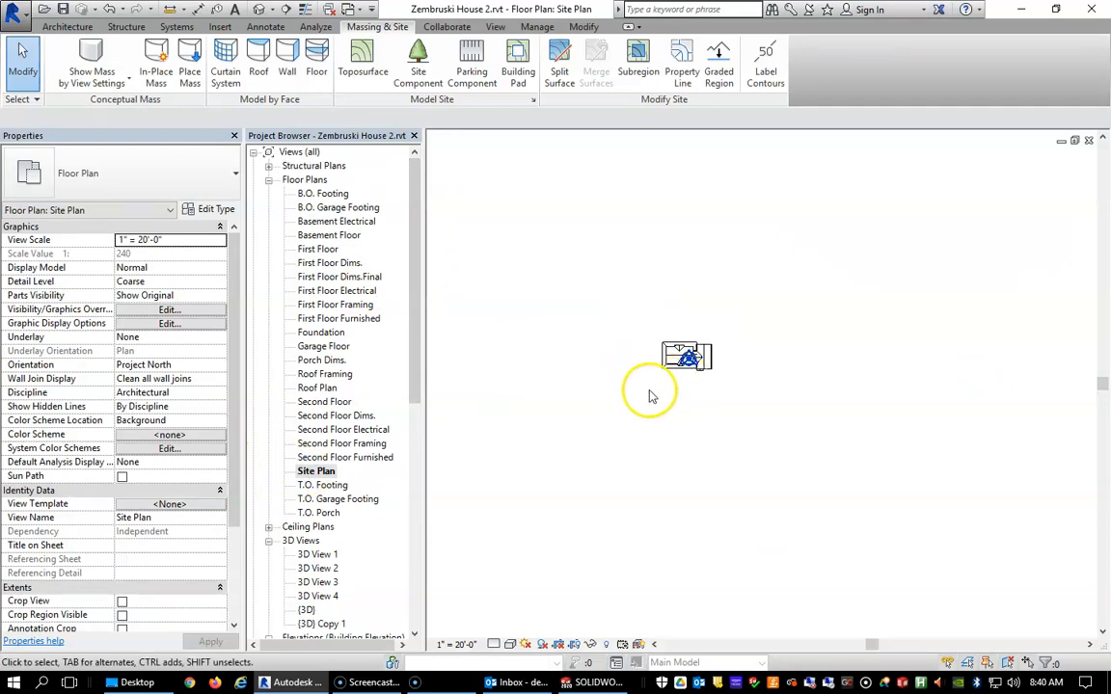
scroll(631, 400, "up", 4)
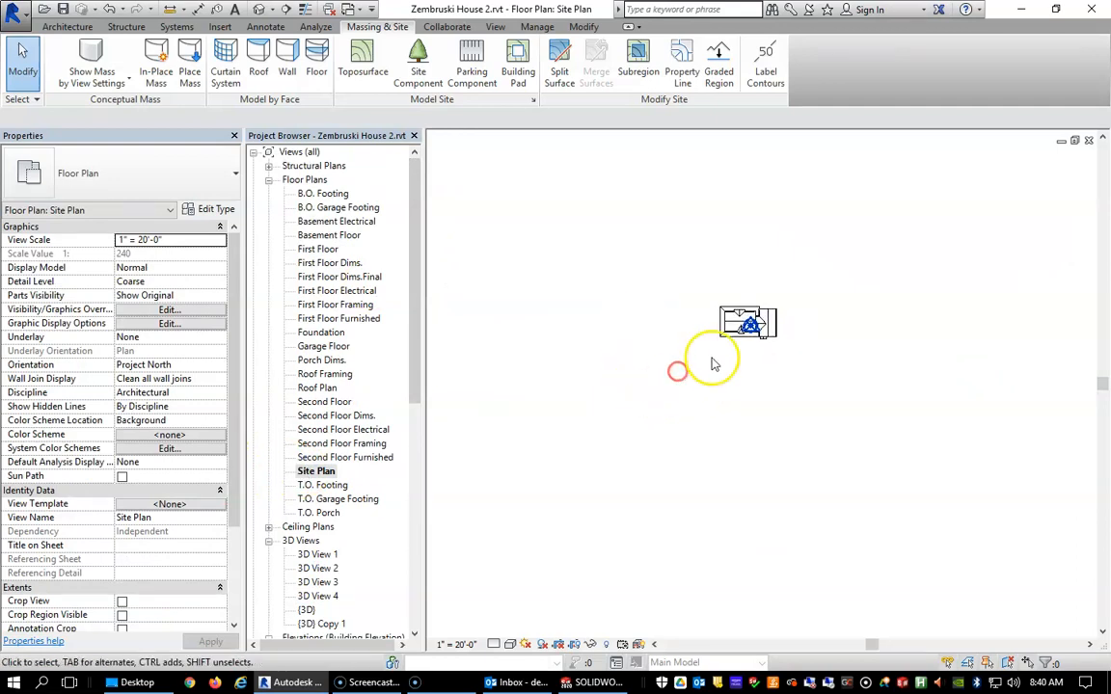
scroll(714, 365, "up", 4)
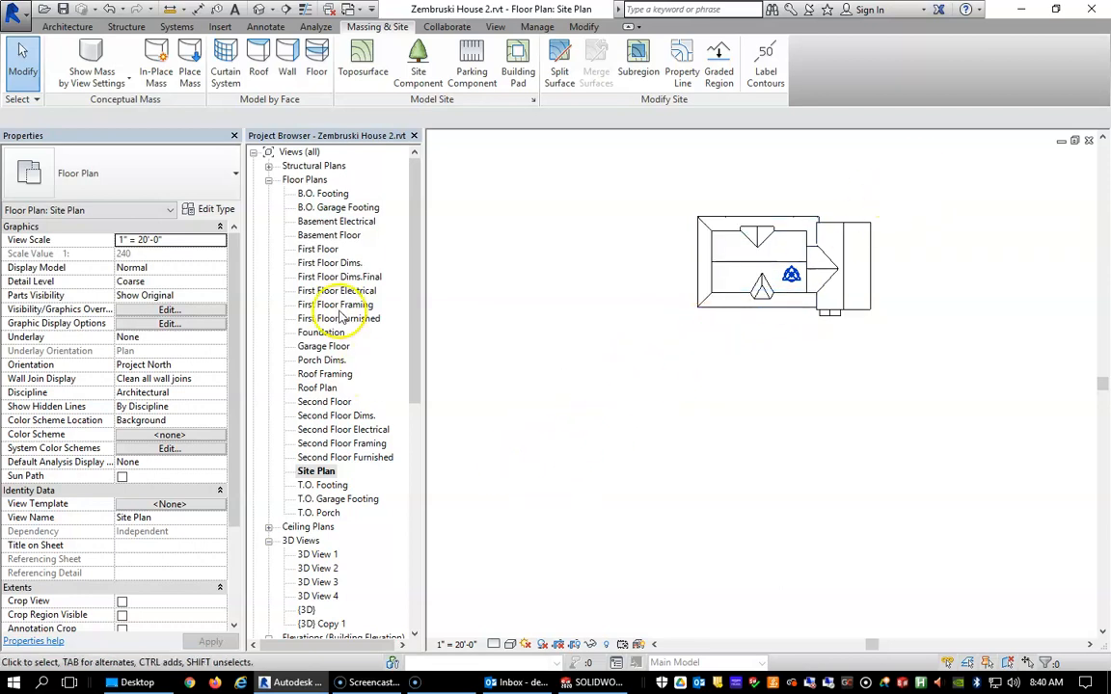
left_click(500, 28)
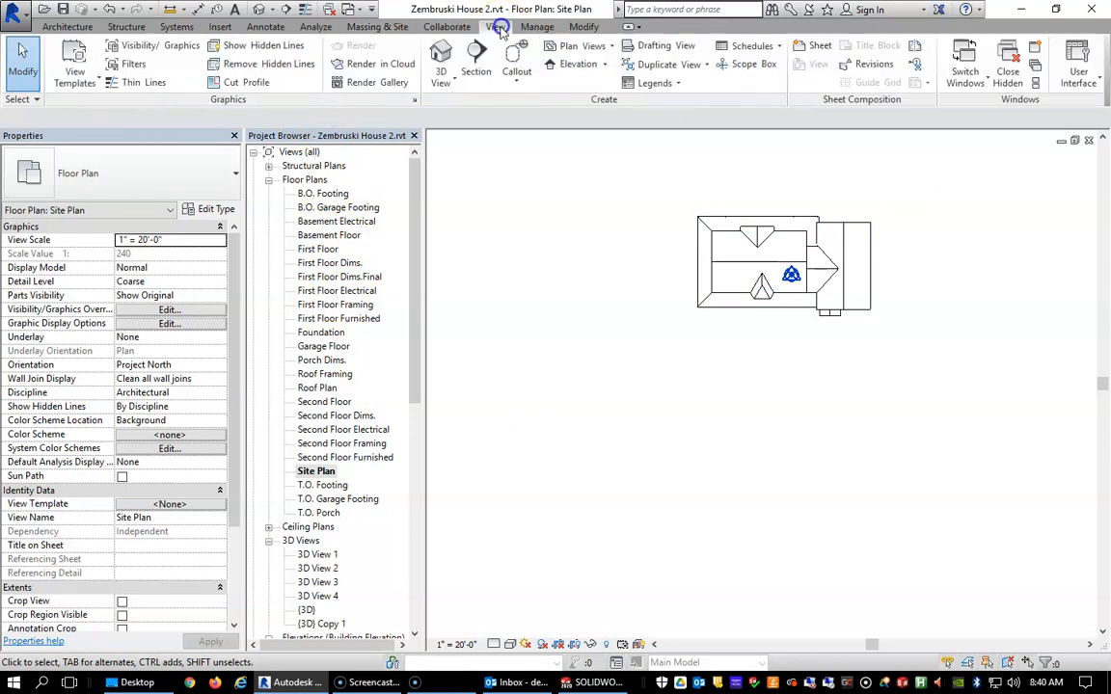
left_click(451, 82)
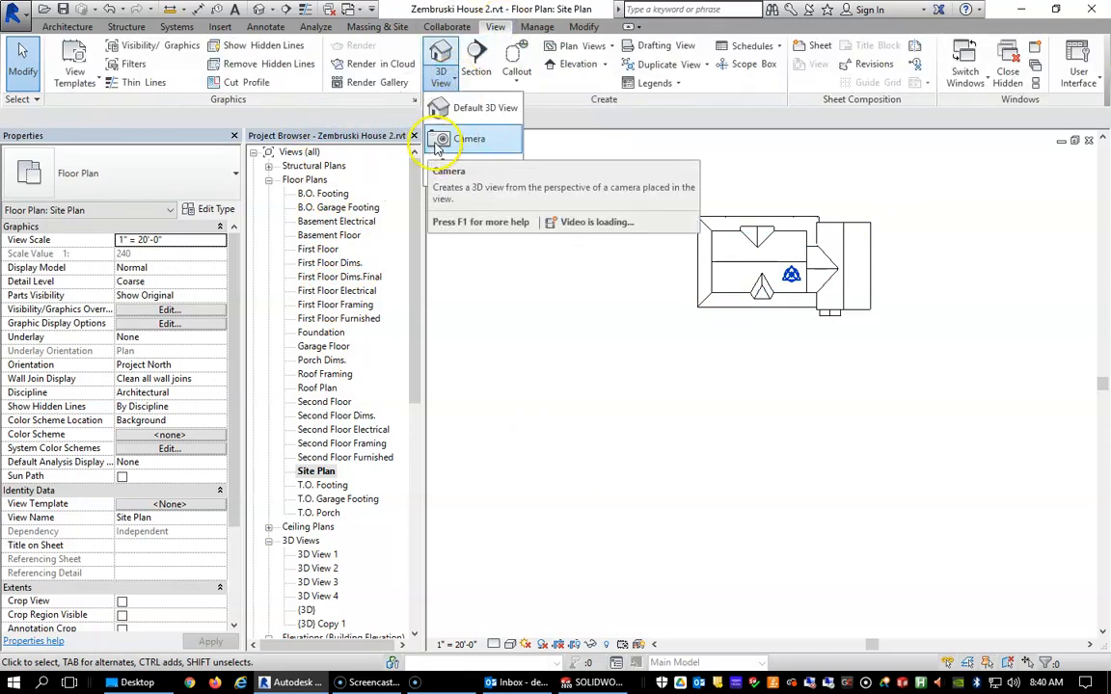
left_click(497, 142)
left_click(494, 475)
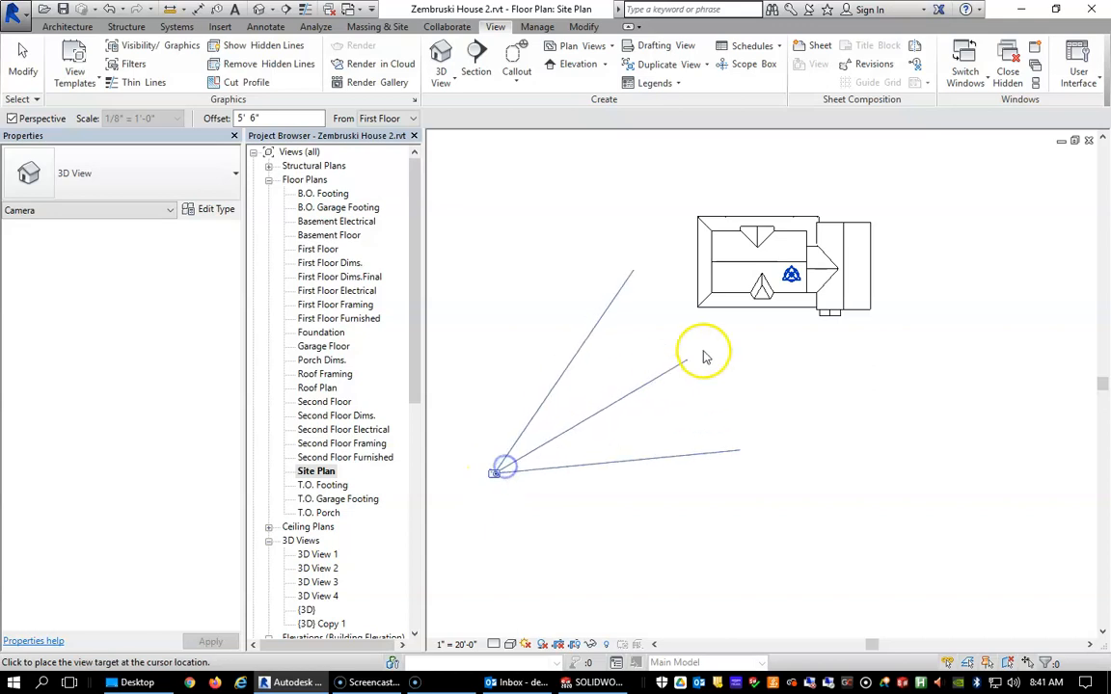
left_click(847, 214)
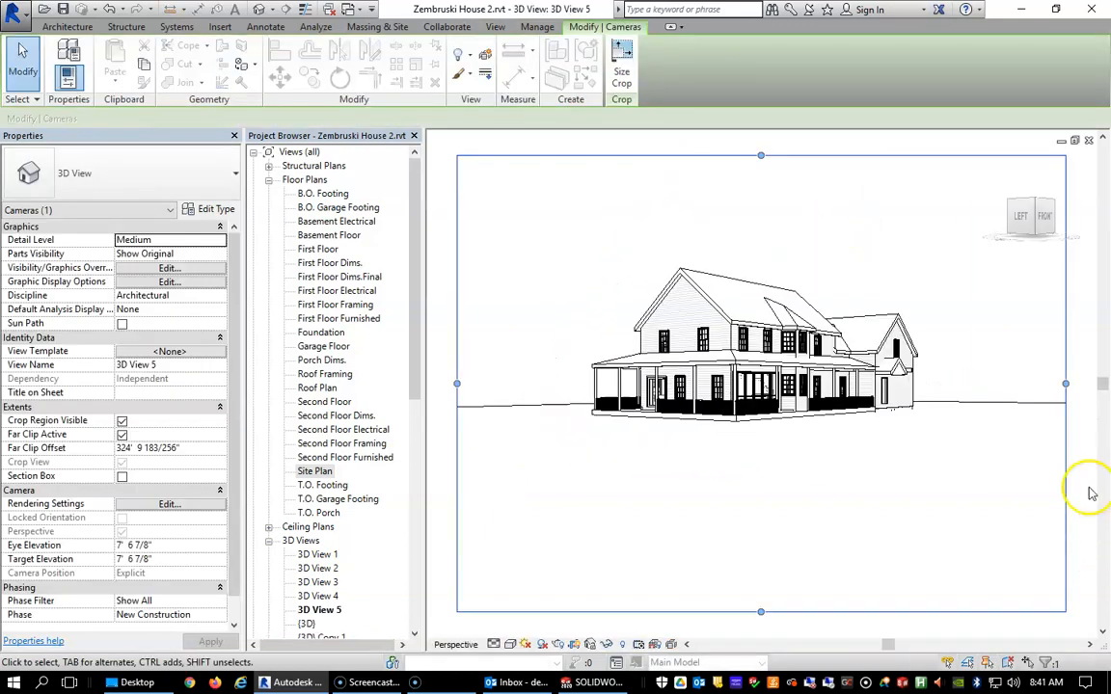
- Open the rendering settings for the camera view and set printer resolution and Medium quality
left_click_drag(416, 381, 335, 453)
left_click(313, 455)
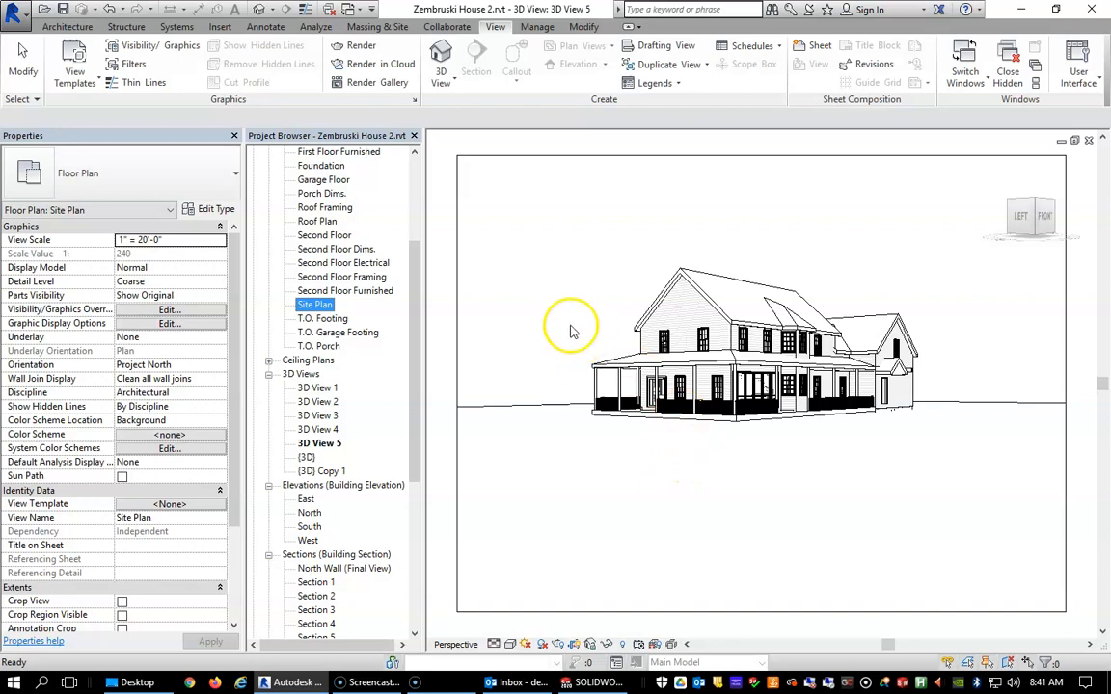
left_click(357, 46)
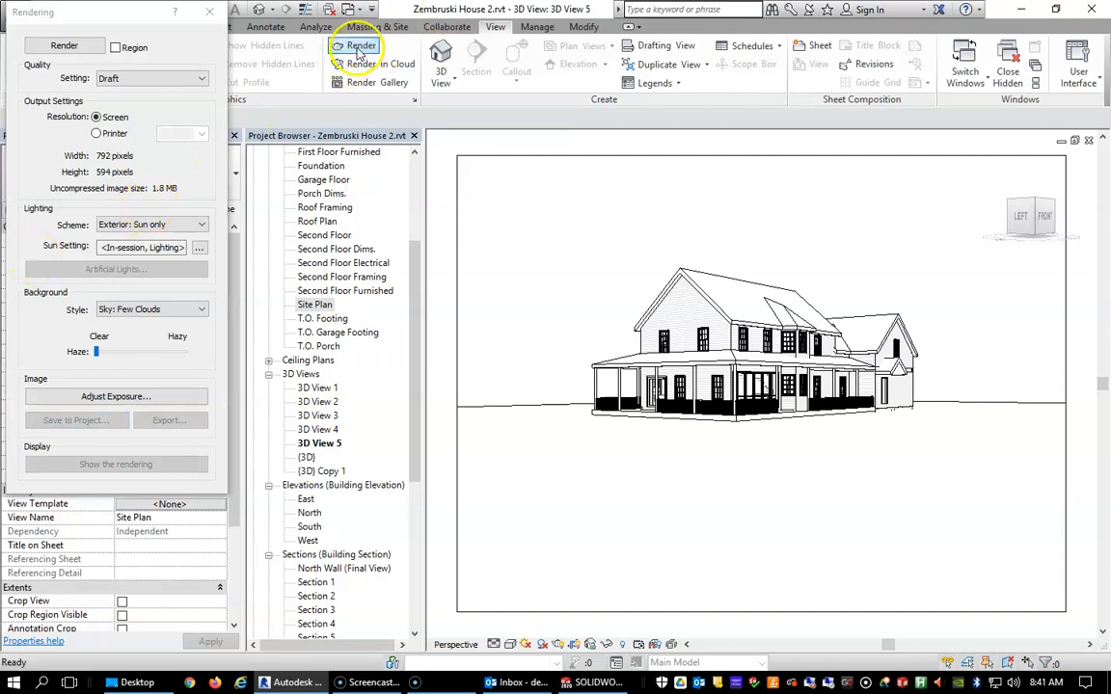
left_click_drag(113, 17, 224, 53)
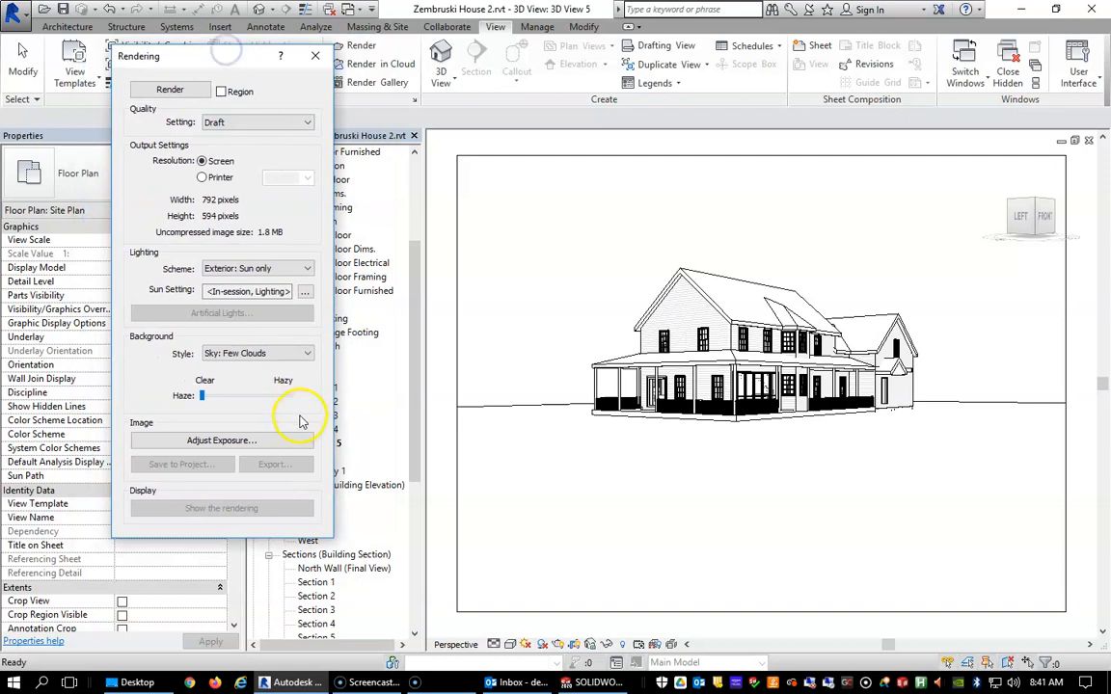
left_click(201, 179)
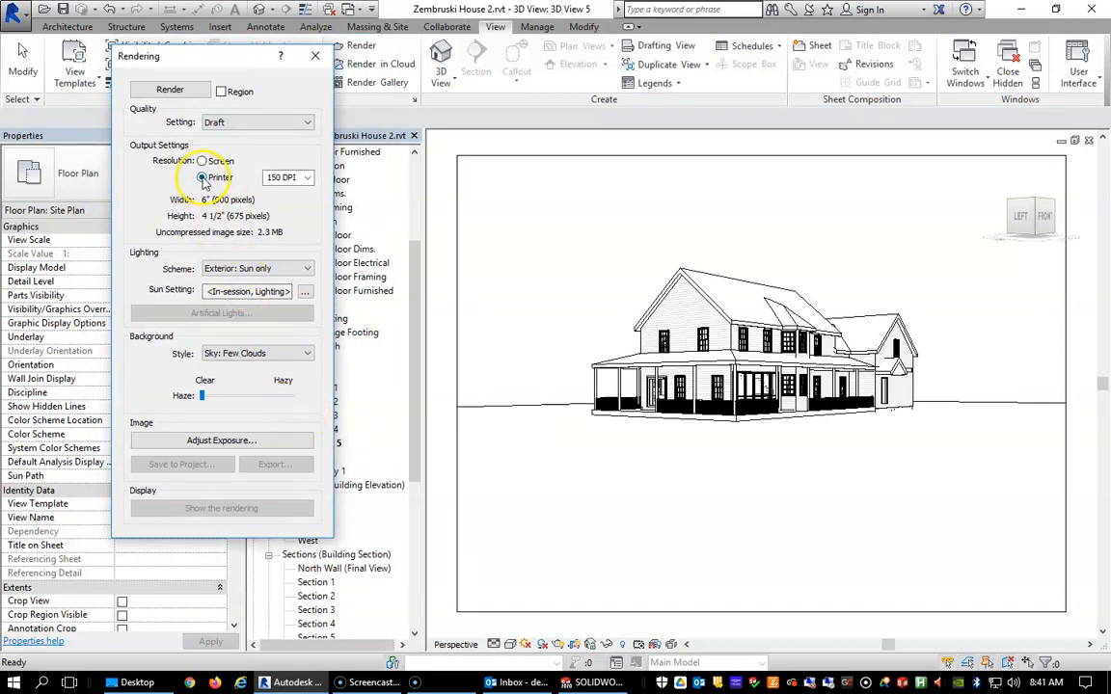
left_click(259, 125)
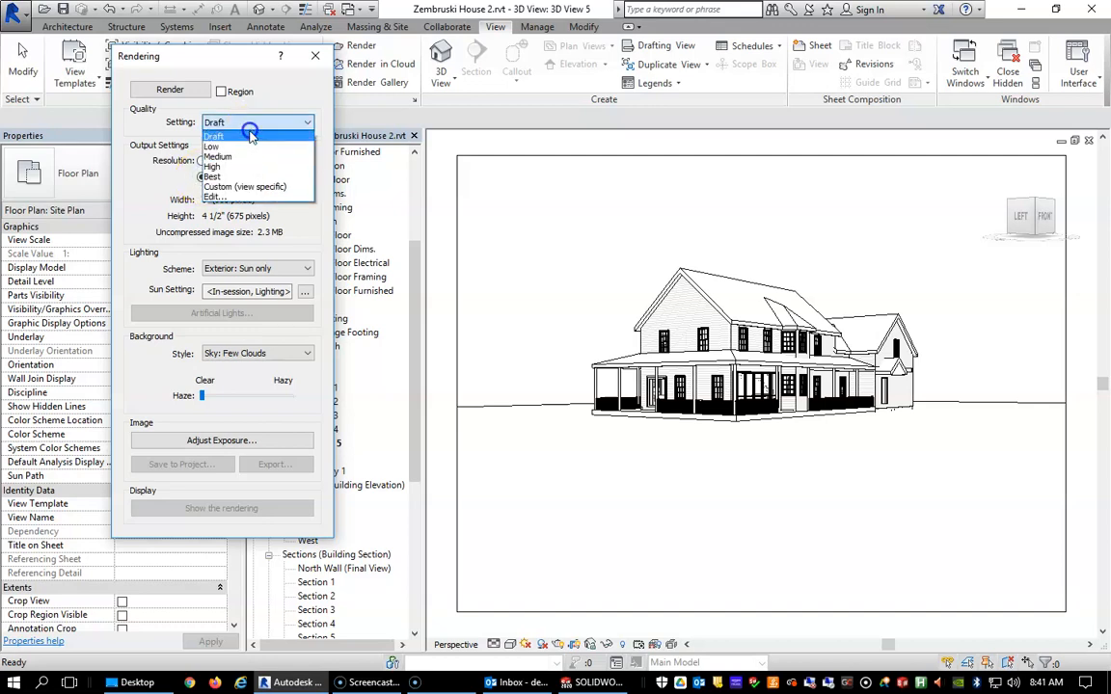
left_click(238, 155)
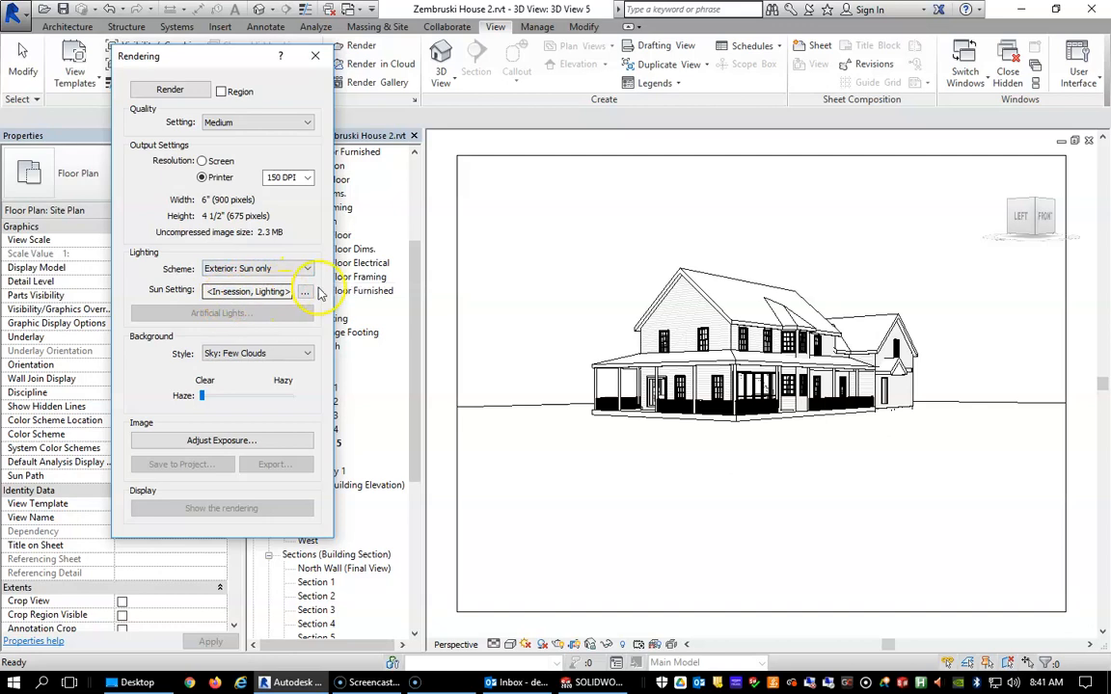
- Switch the rendering's sun settings to a Single Day solar study dated 6/22/2010
left_click(305, 291)
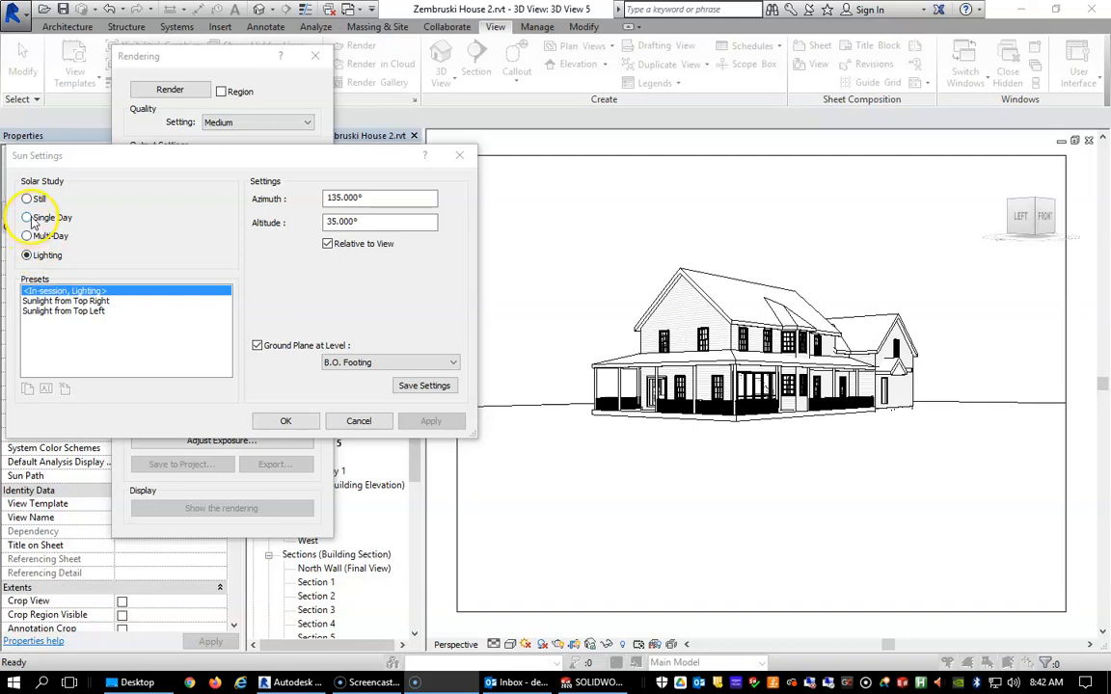
left_click(27, 217)
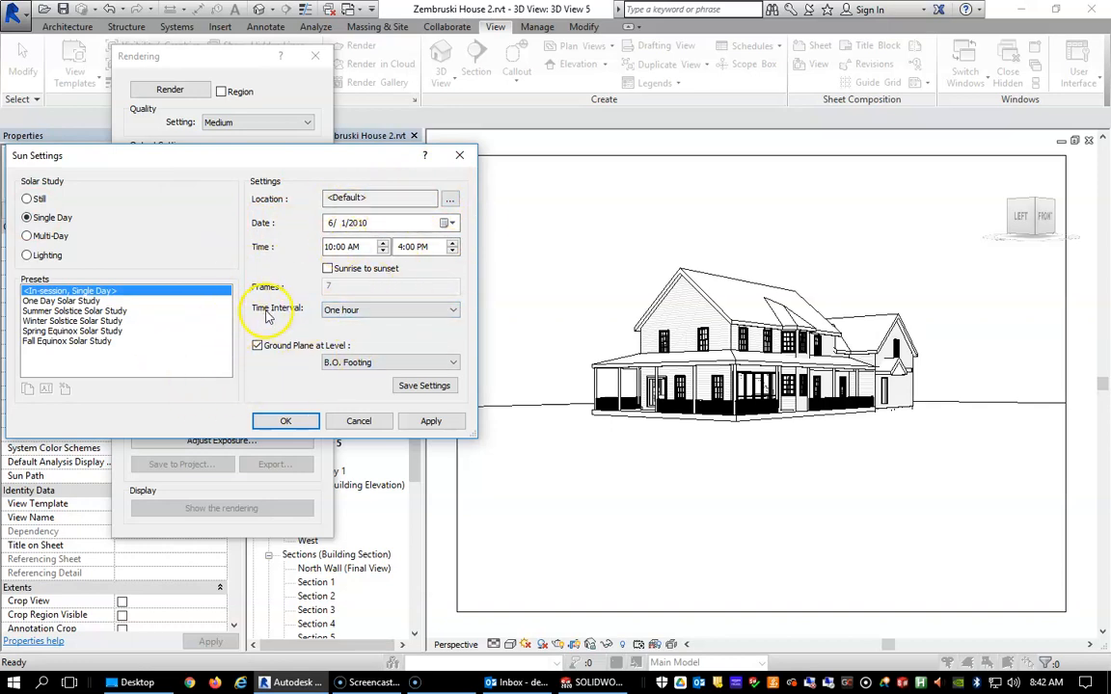
left_click(446, 224)
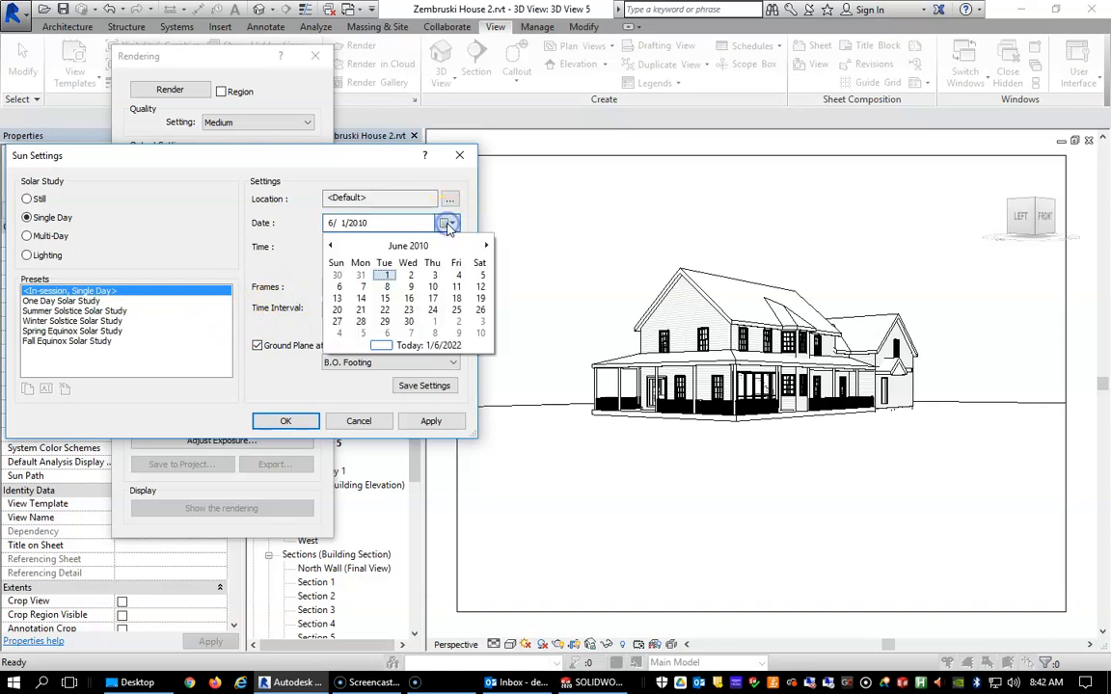
left_click(386, 312)
- Set the solar study's time range from 2:00 PM to 3:00 PM
left_click(327, 247)
left_click(383, 243)
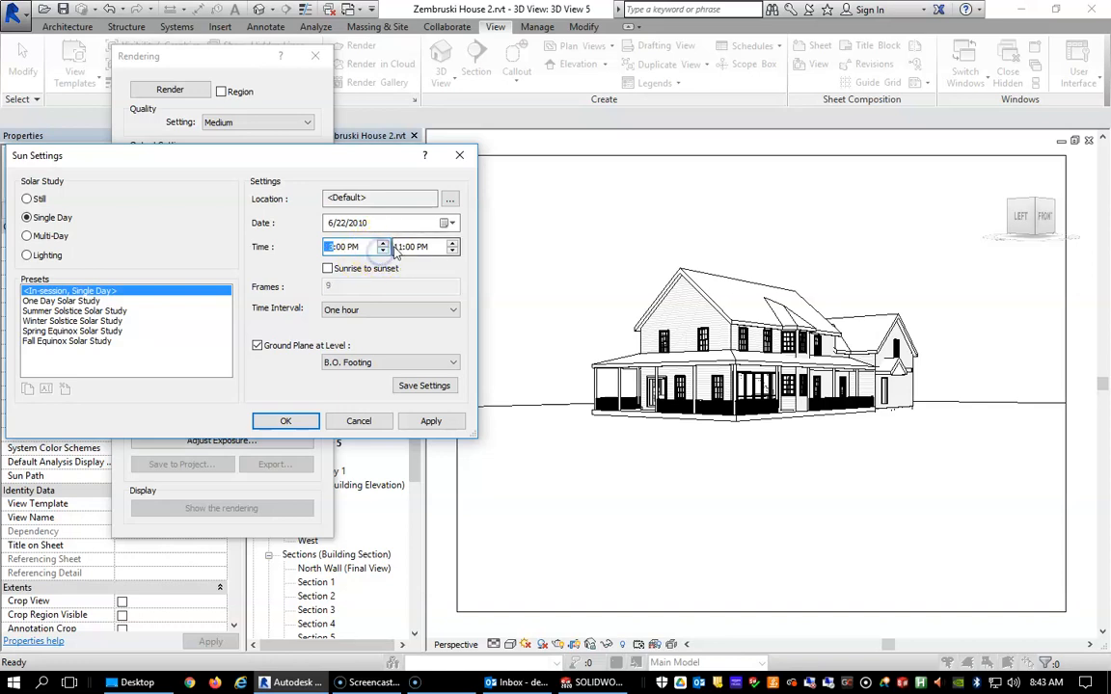
left_click(452, 244)
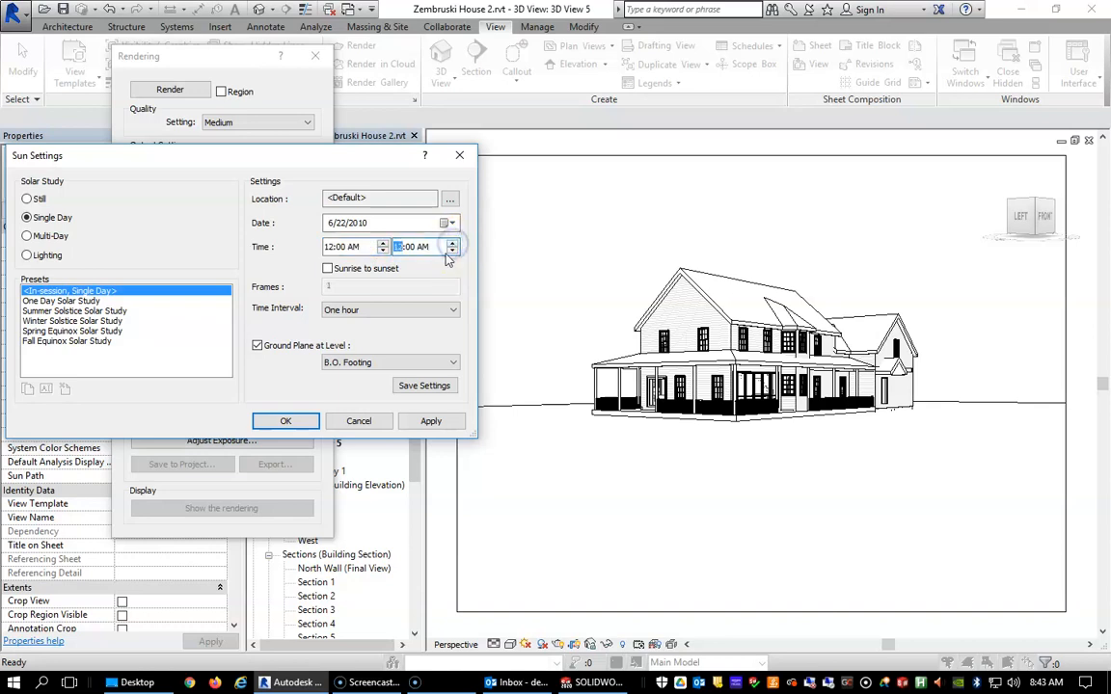
left_click(453, 250)
left_click(453, 250)
left_click(453, 249)
left_click(453, 249)
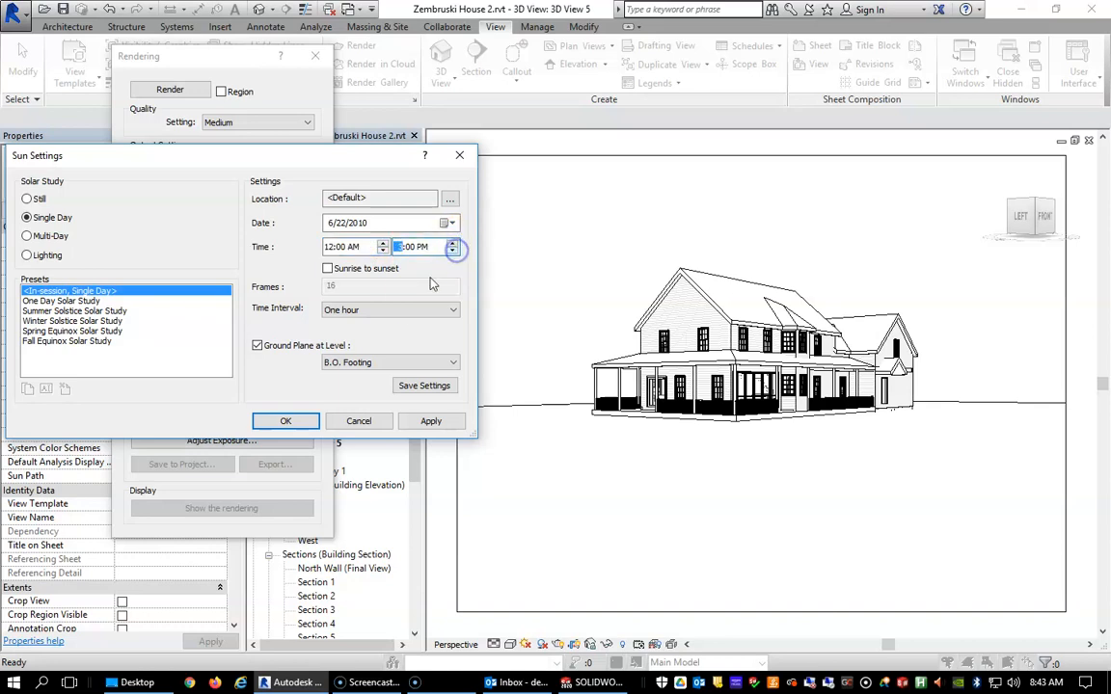
left_click(383, 251)
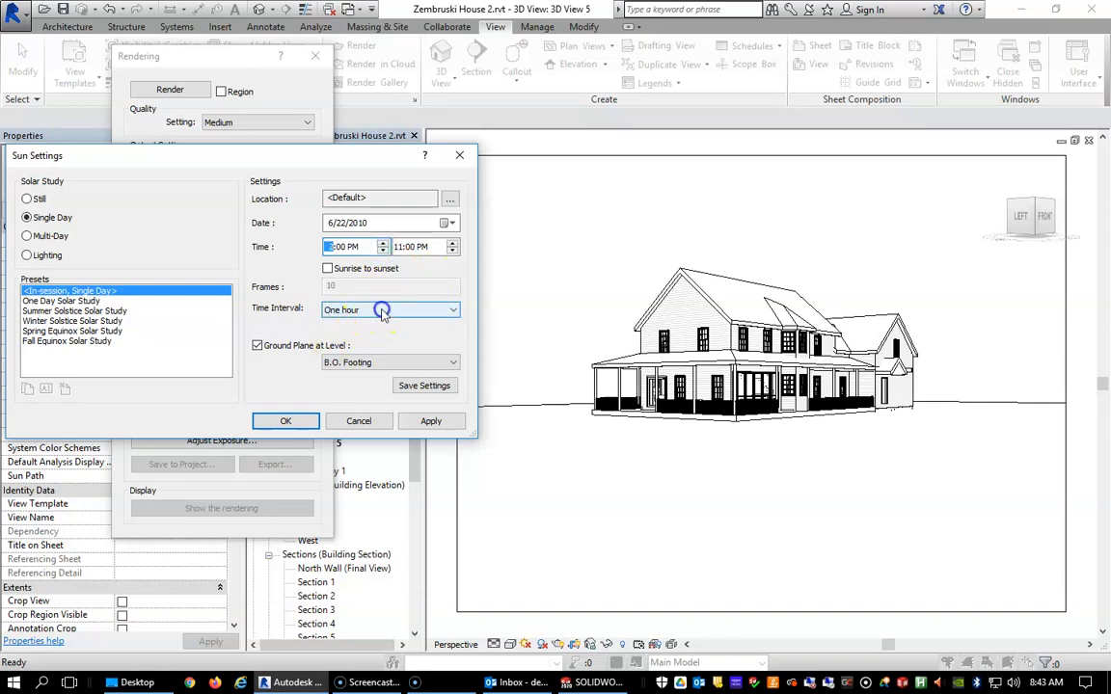
left_click(444, 282)
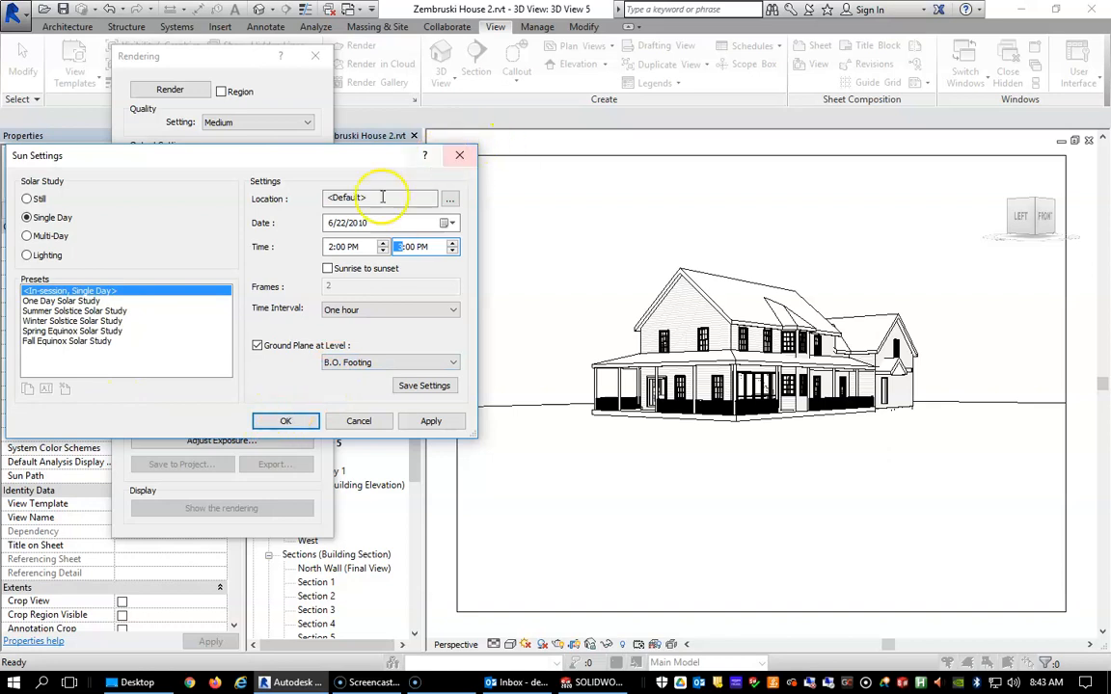
- Open the solar study's location settings, enlarge the dialog and examine the map from Boston down to the Connecticut coast
left_click(449, 199)
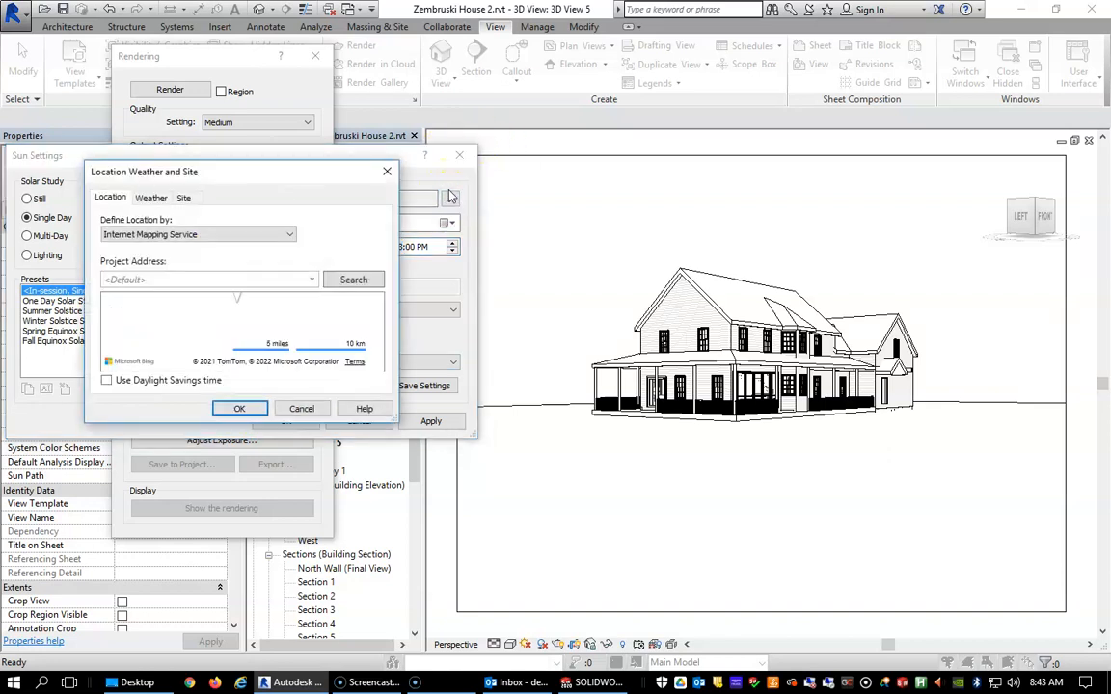
scroll(236, 318, "down", 2)
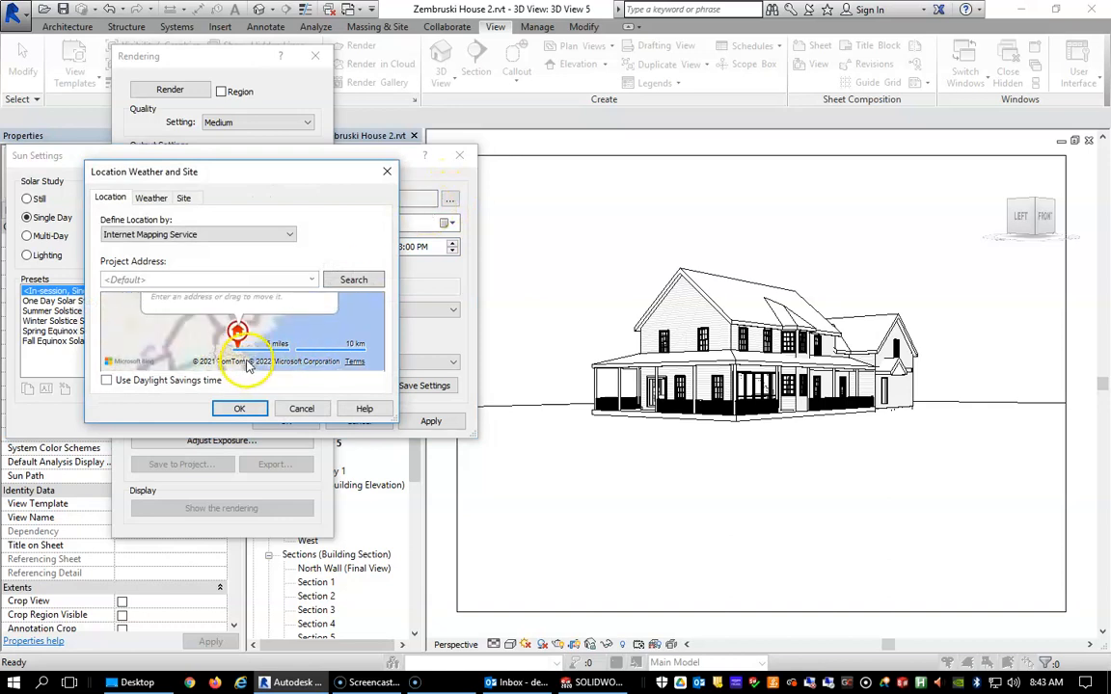
scroll(231, 342, "up", 3)
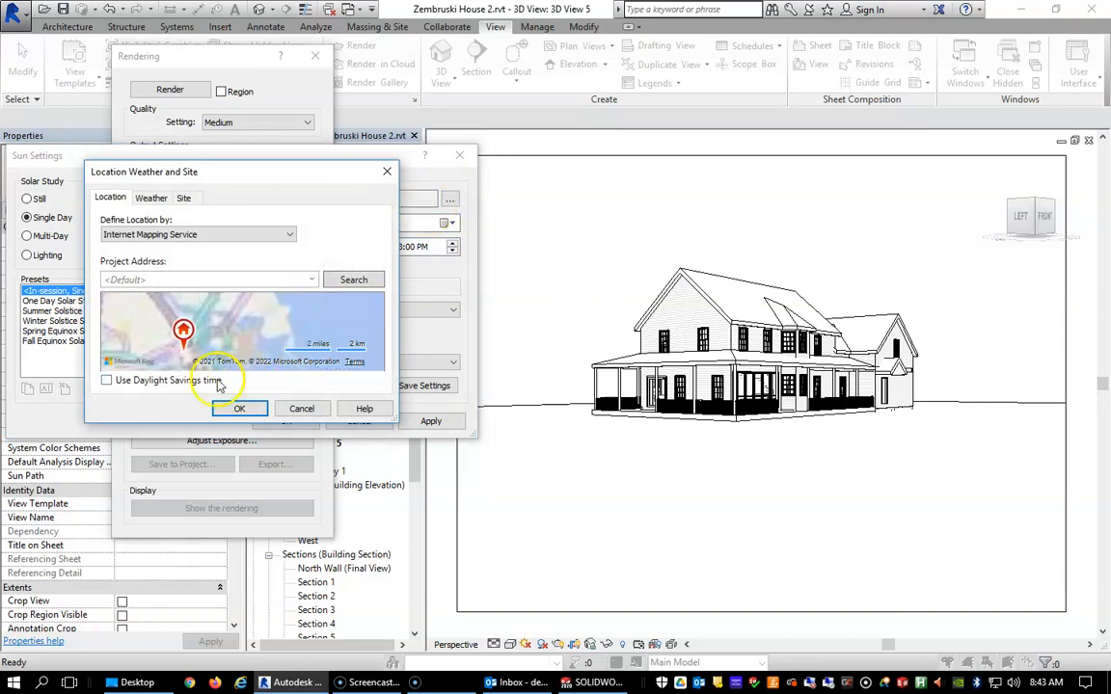
scroll(204, 359, "down", 3)
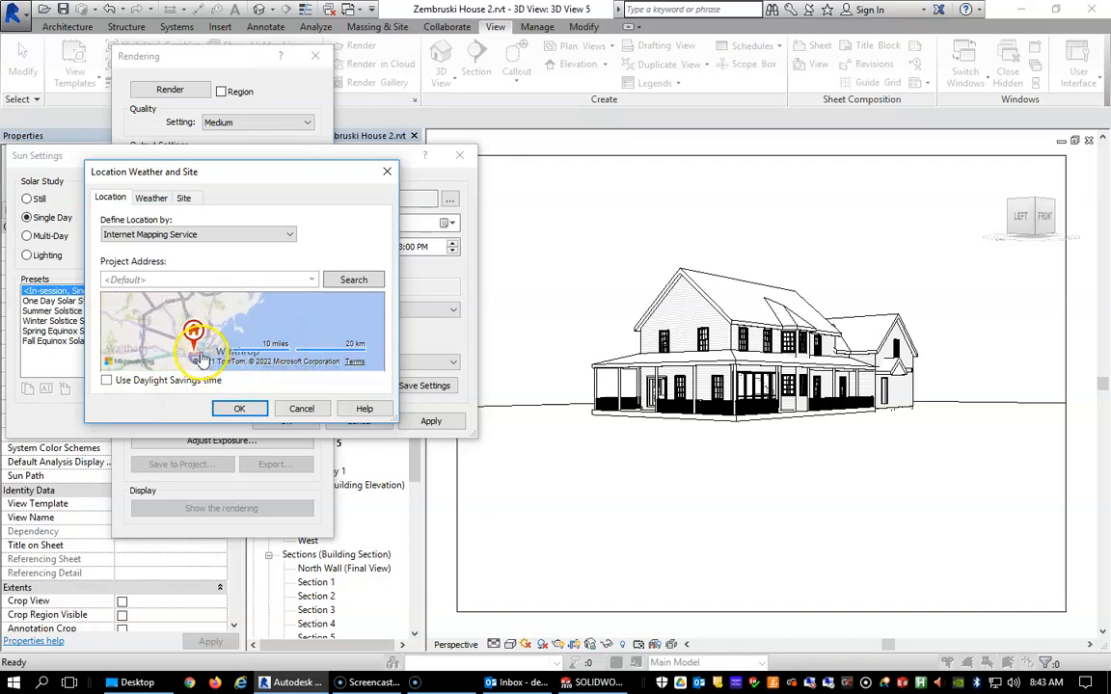
left_click_drag(278, 174, 318, 97)
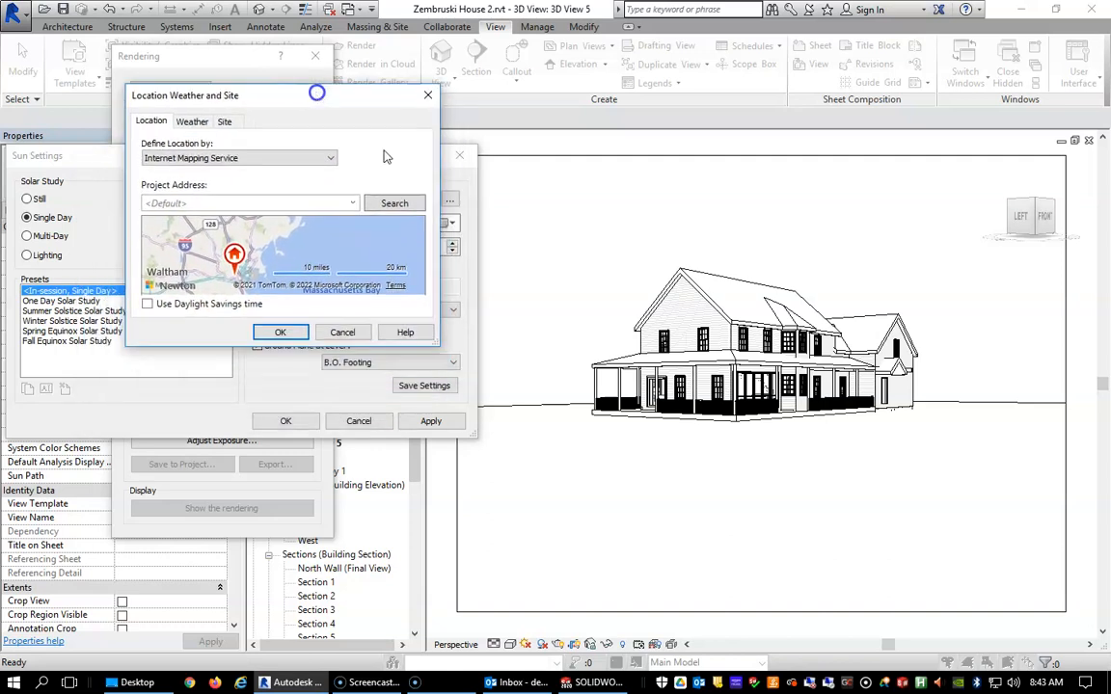
left_click_drag(442, 348, 726, 670)
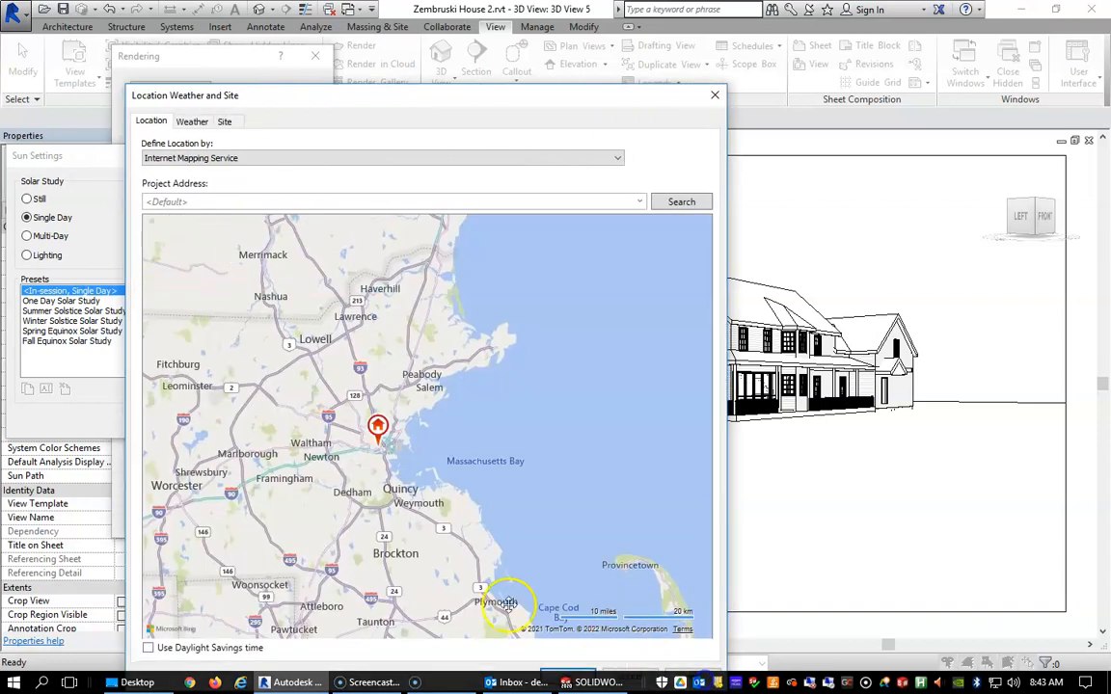
scroll(409, 521, "down", 4)
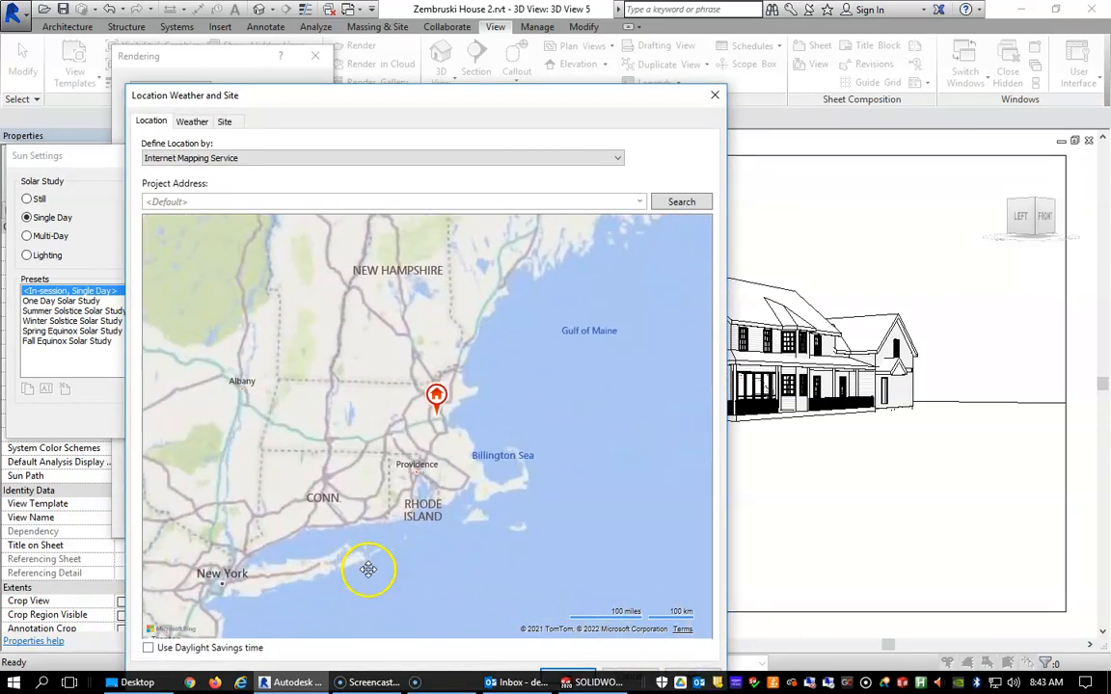
scroll(409, 447, "up", 4)
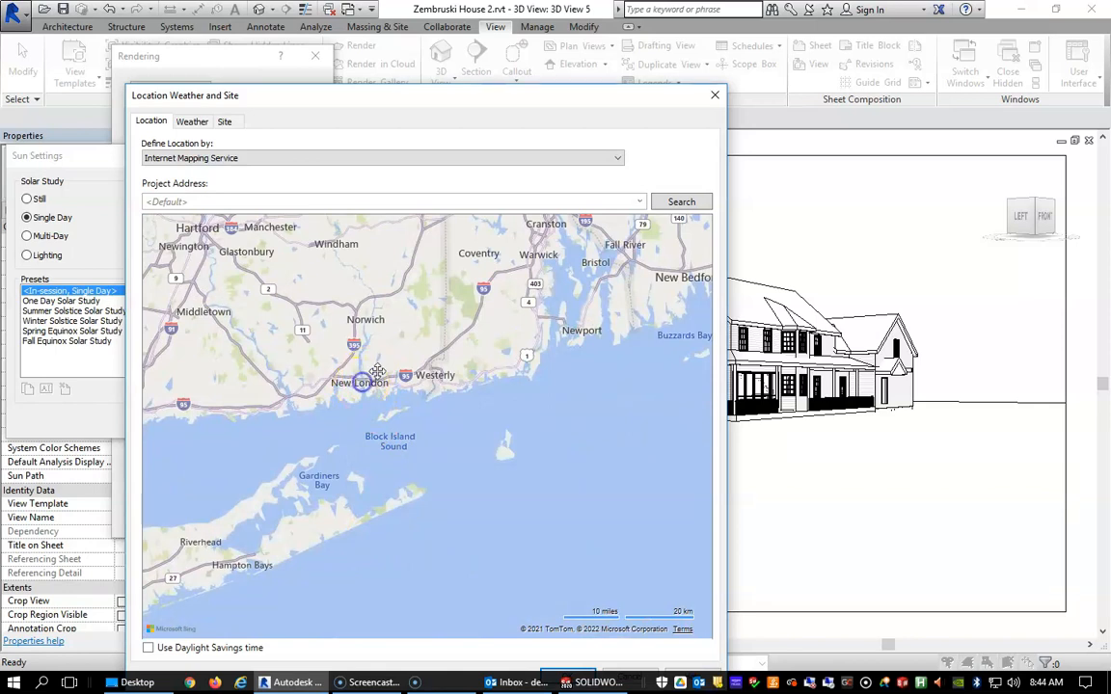
- Define the project location by Default City List instead of the Internet Mapping Service
left_click(202, 158)
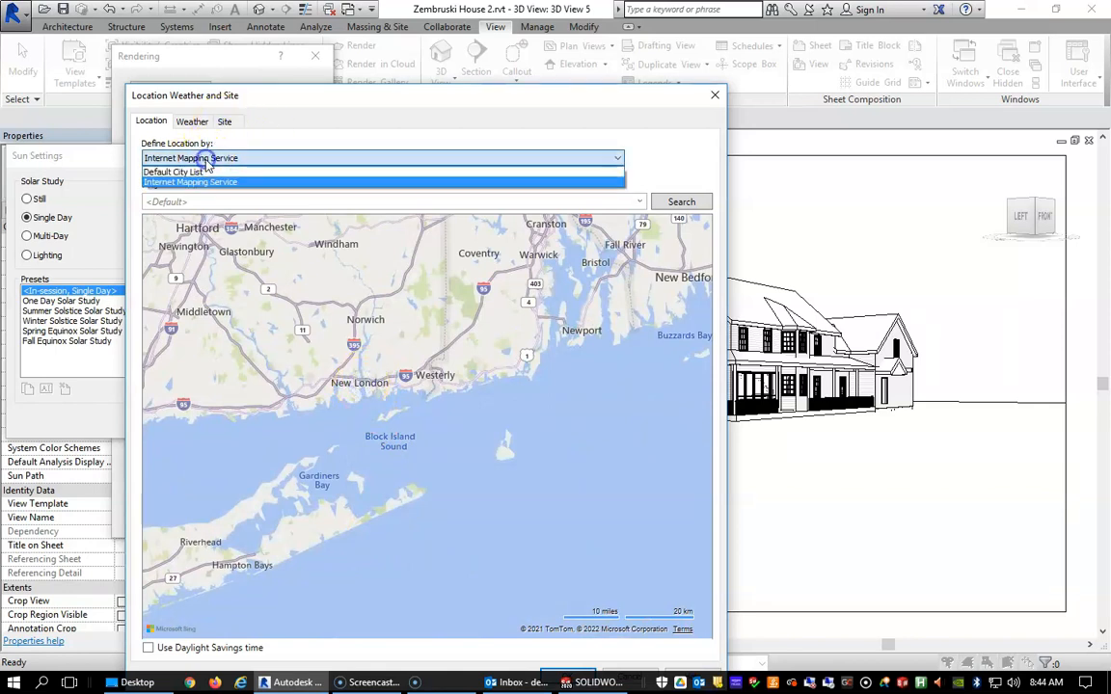
left_click(205, 158)
left_click(204, 158)
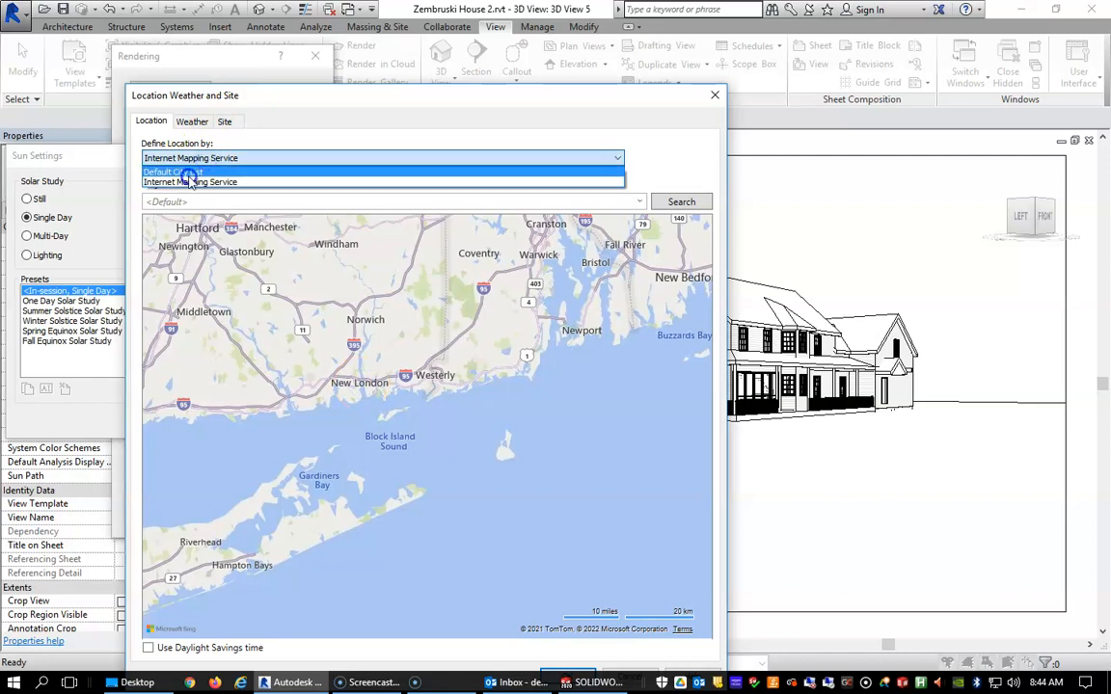
left_click(189, 172)
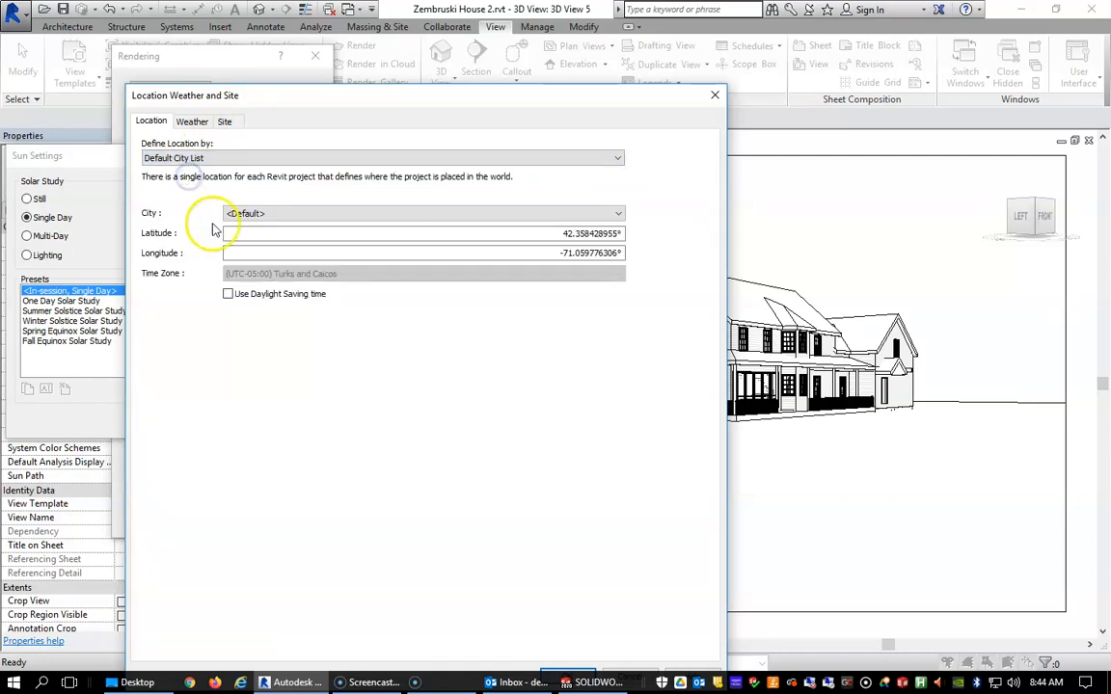
- Try to pick the project's town by name among the cities beginning with O
left_click(294, 212)
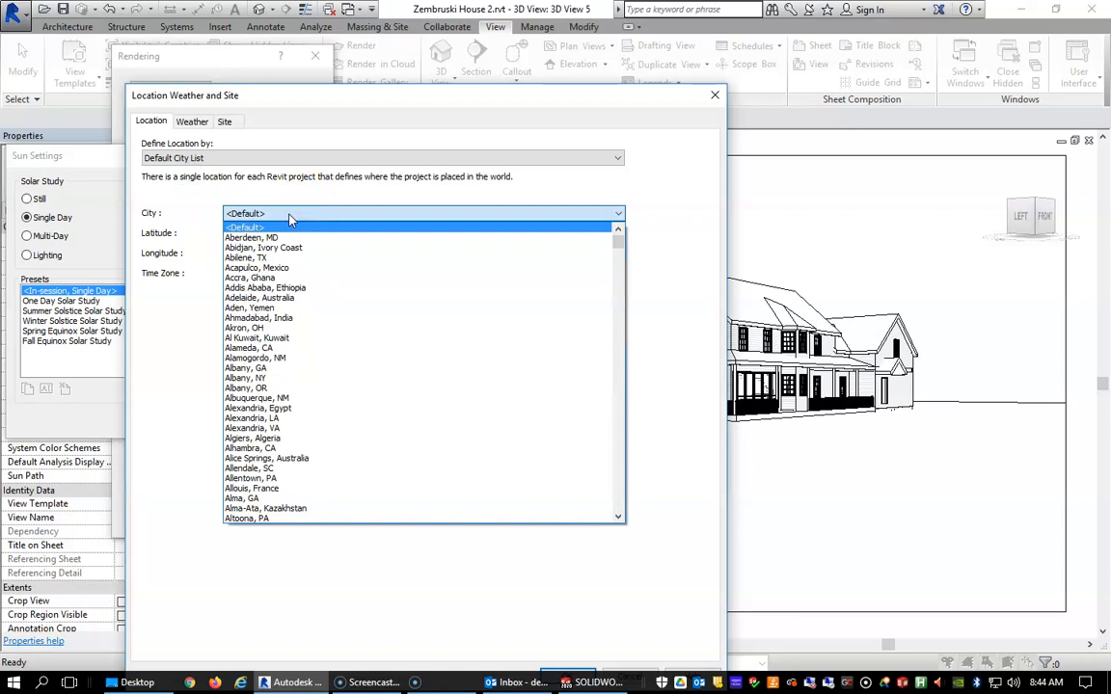
left_click(289, 215)
type("Olathe")
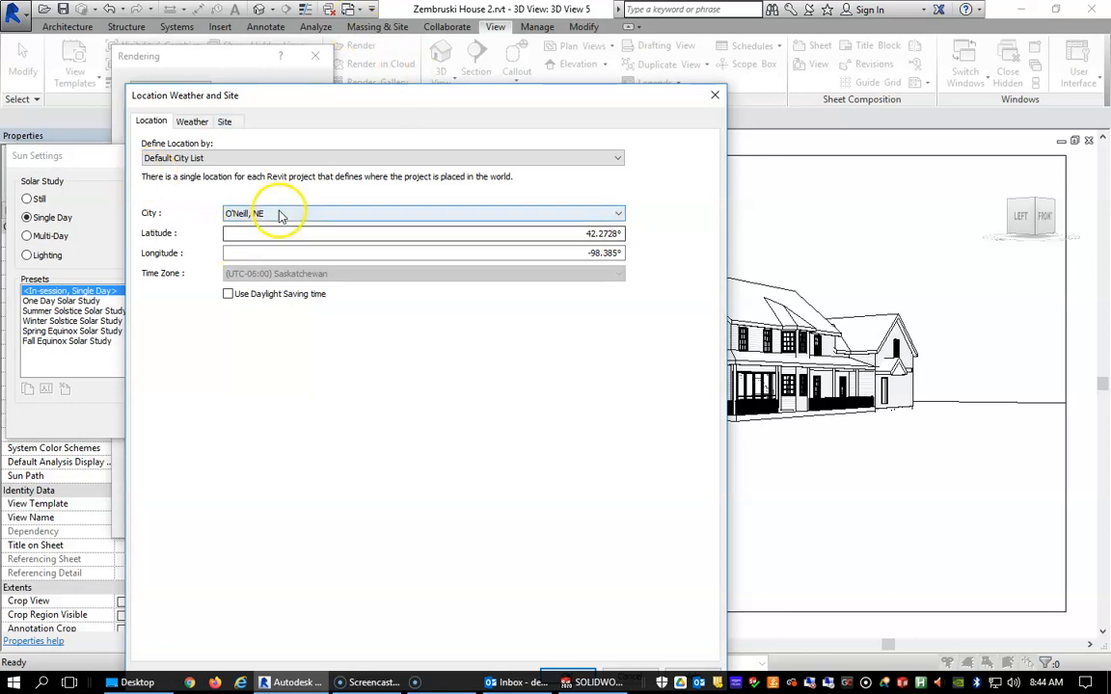
left_click(279, 214)
left_click(279, 214)
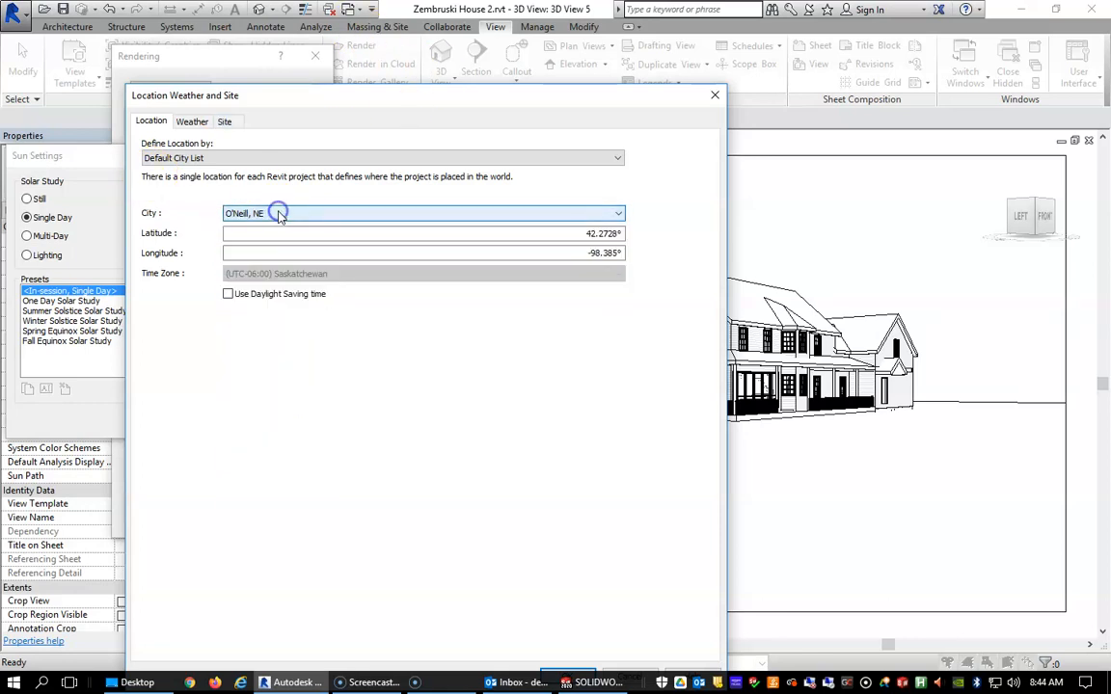
type("Olathe")
type("y")
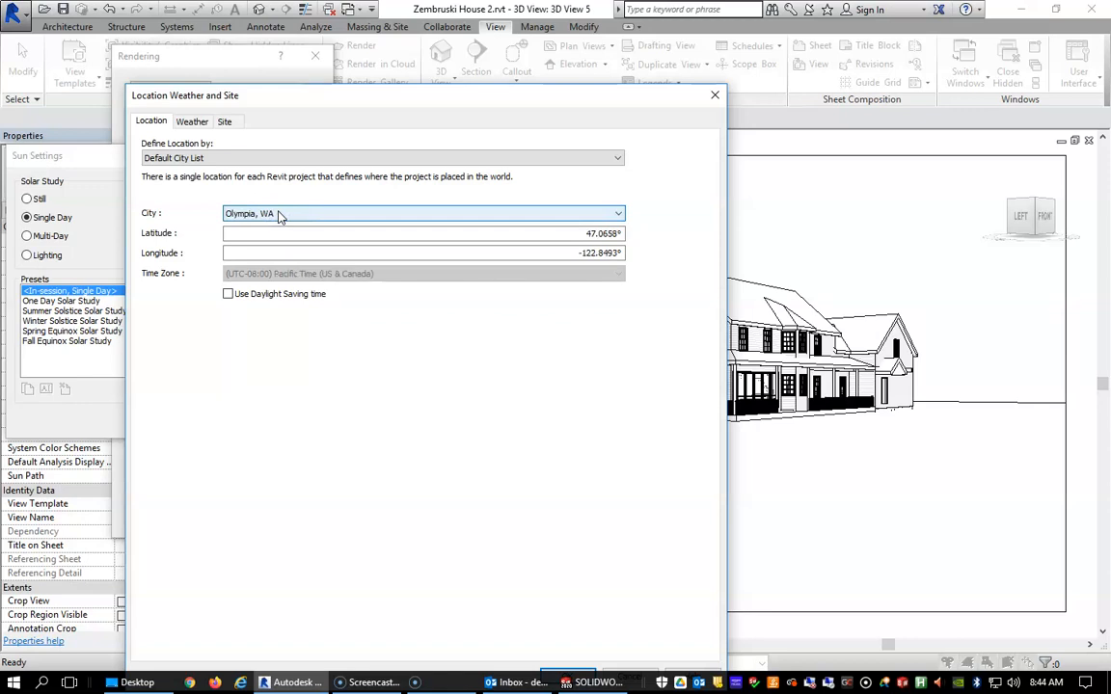
- Look through the O and P entries of the city list for a suitable project location
left_click(618, 214)
scroll(354, 431, "up", 2)
scroll(355, 431, "down", 10)
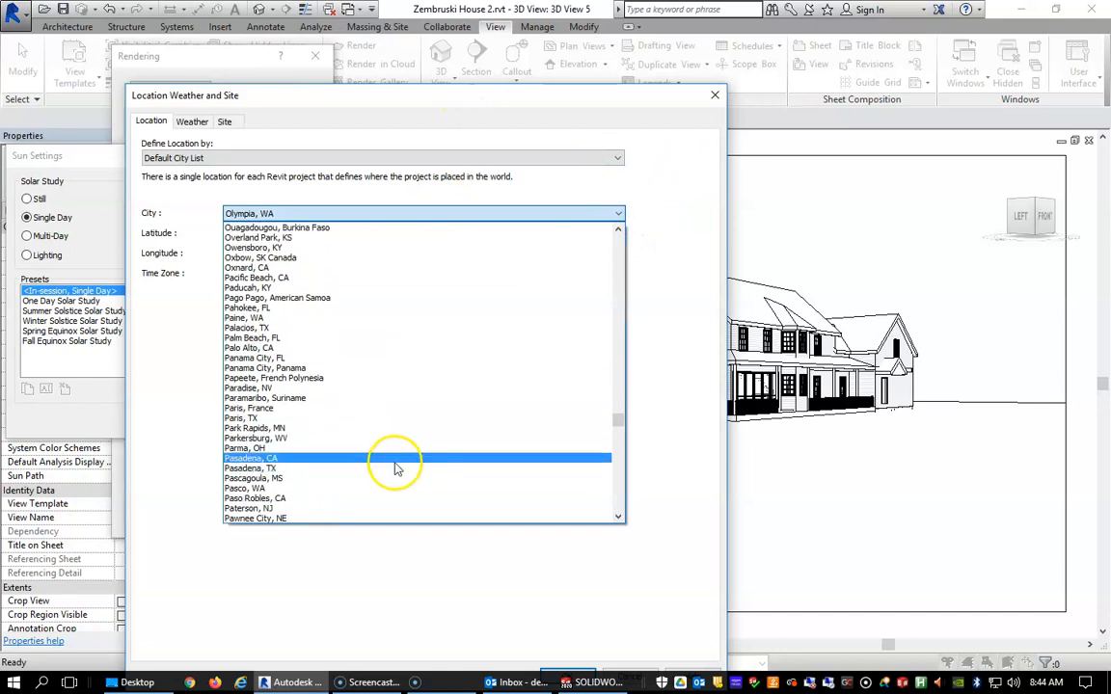
scroll(401, 473, "down", 3)
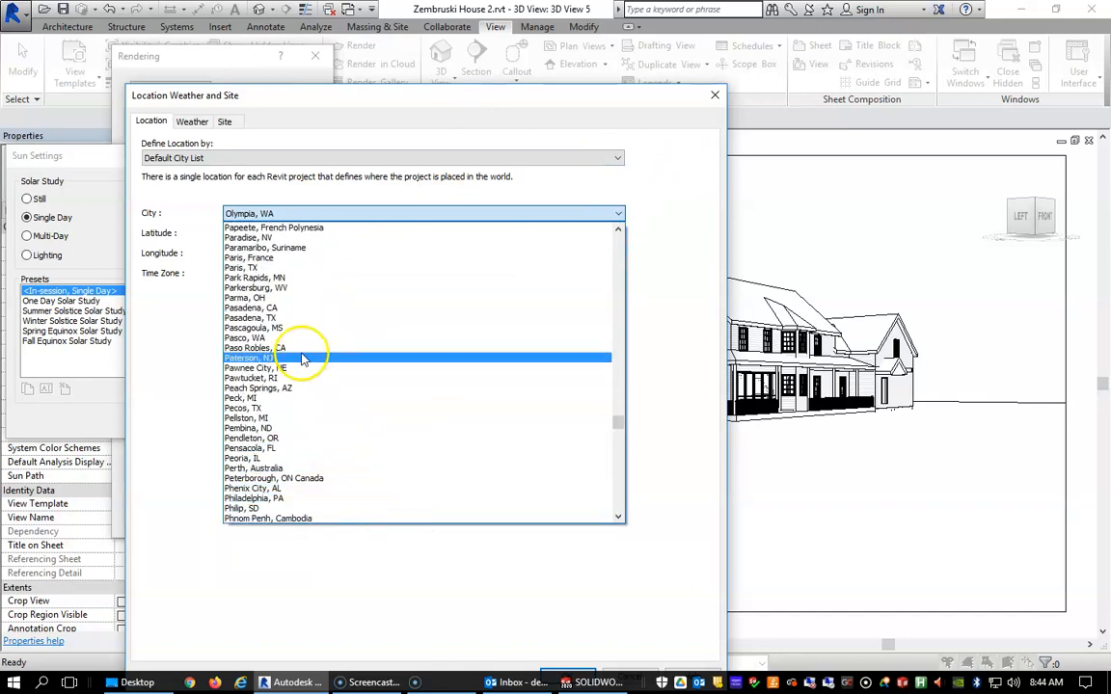
scroll(328, 364, "down", 7)
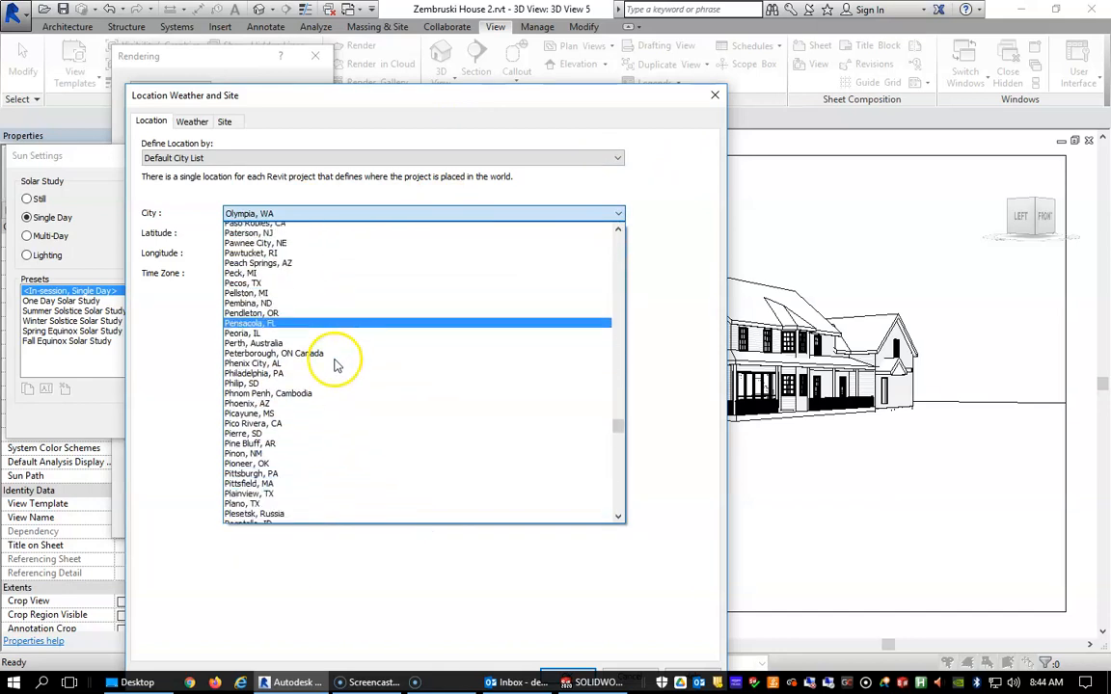
scroll(353, 415, "down", 5)
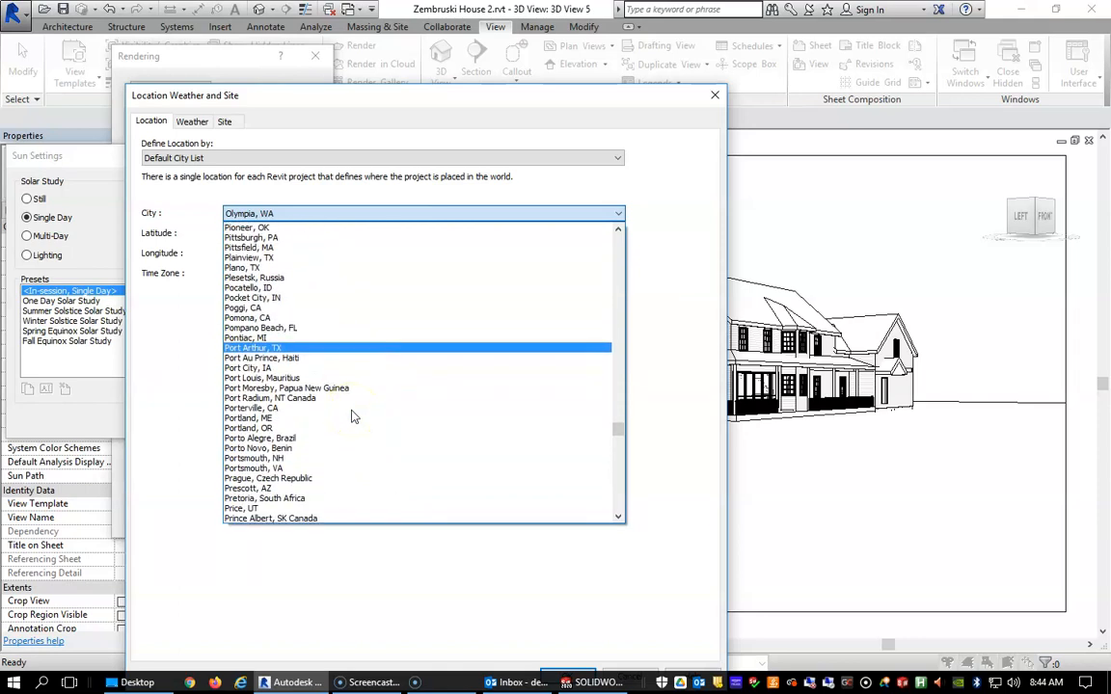
scroll(352, 415, "down", 5)
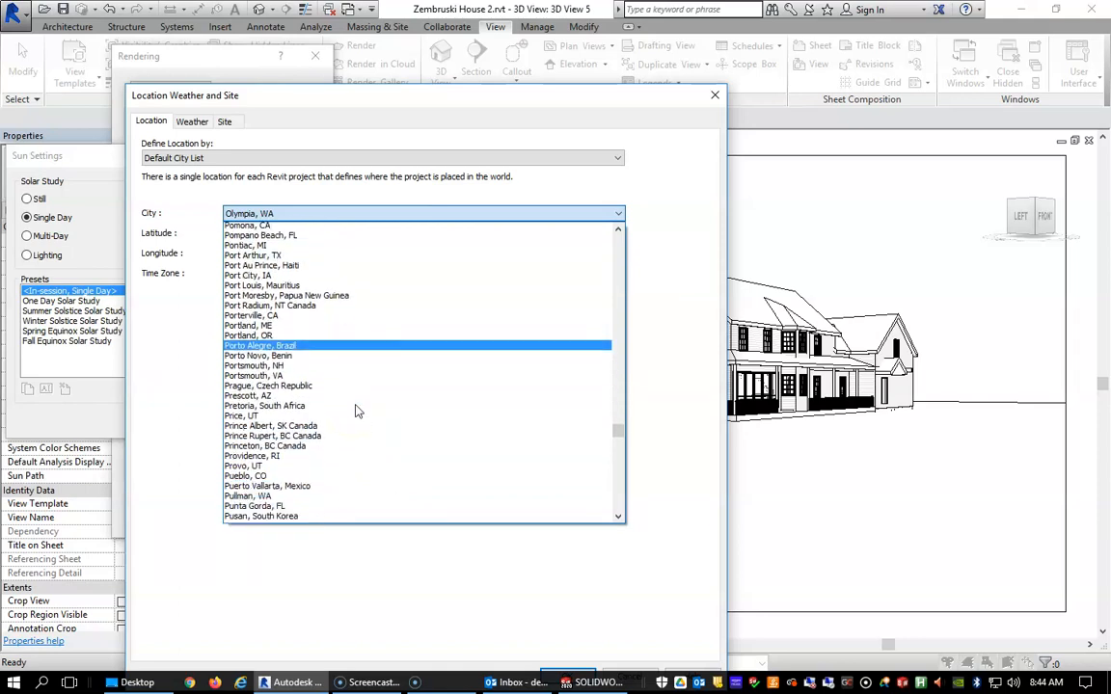
- Switch to the latlong.net page in the browser and look up the latitude of Old Lyme Ct
left_click(33, 663)
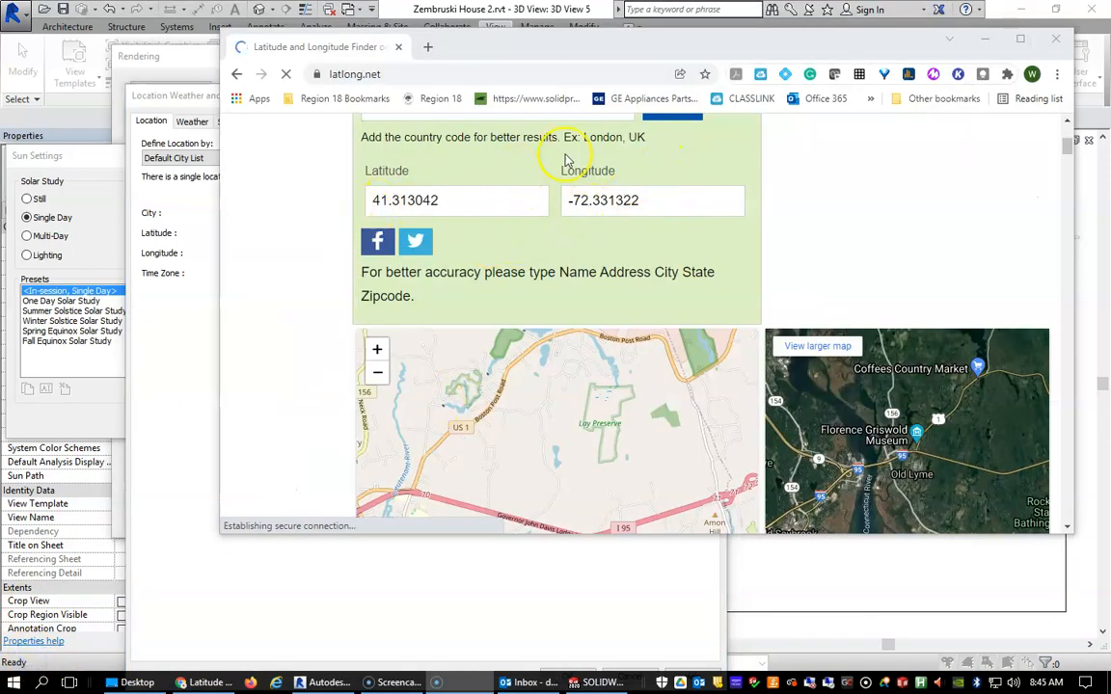
scroll(583, 209, "up", 1)
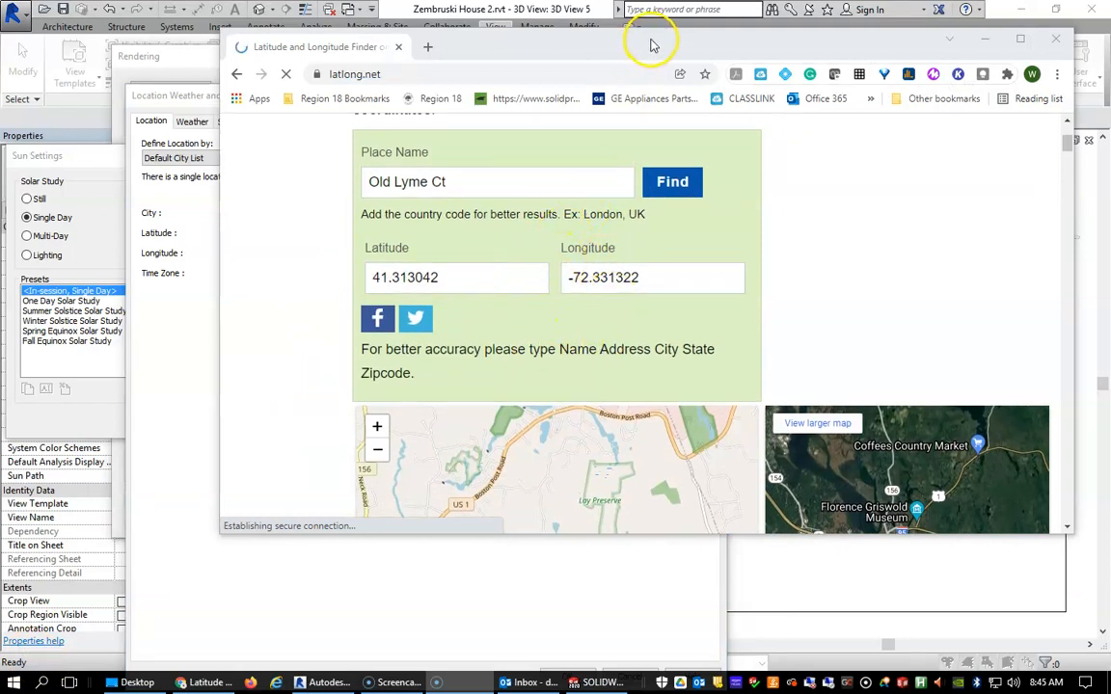
left_click_drag(493, 284, 345, 318)
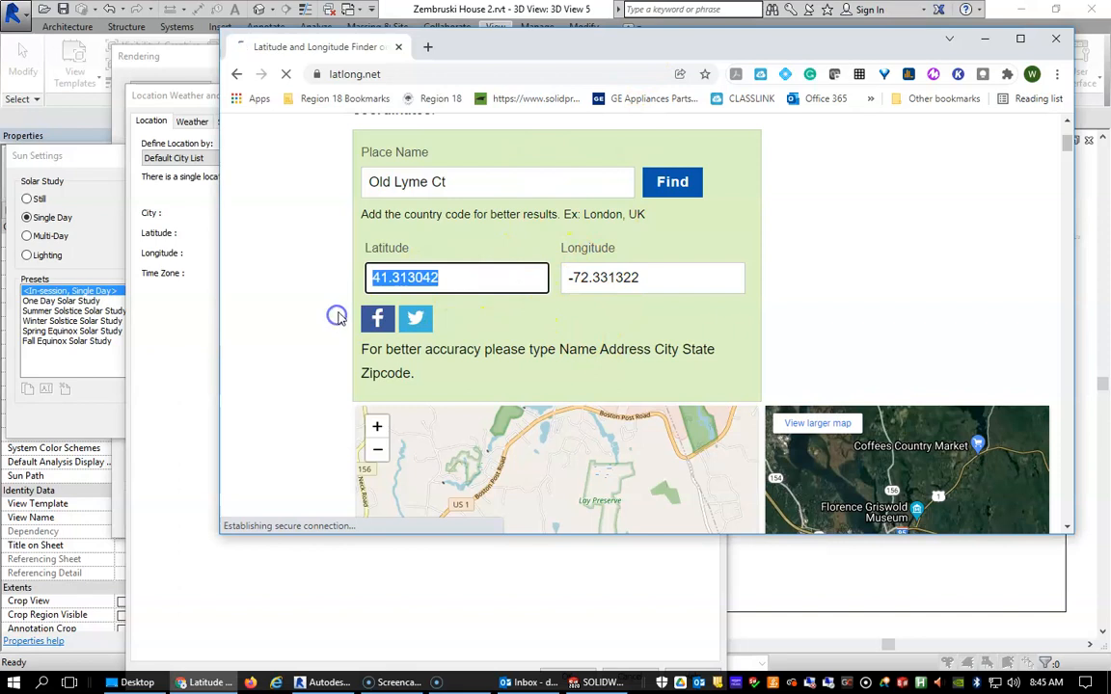
left_click_drag(578, 45, 1110, 59)
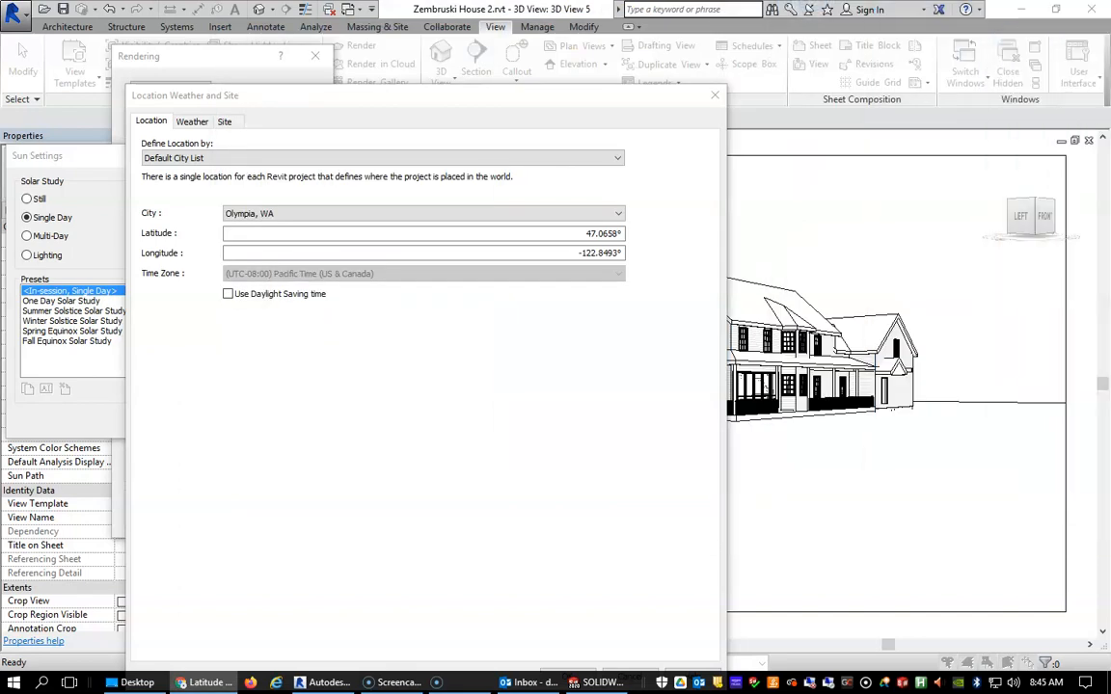
- Return to the Revit location settings and reset the city to <Default>
left_click(298, 232)
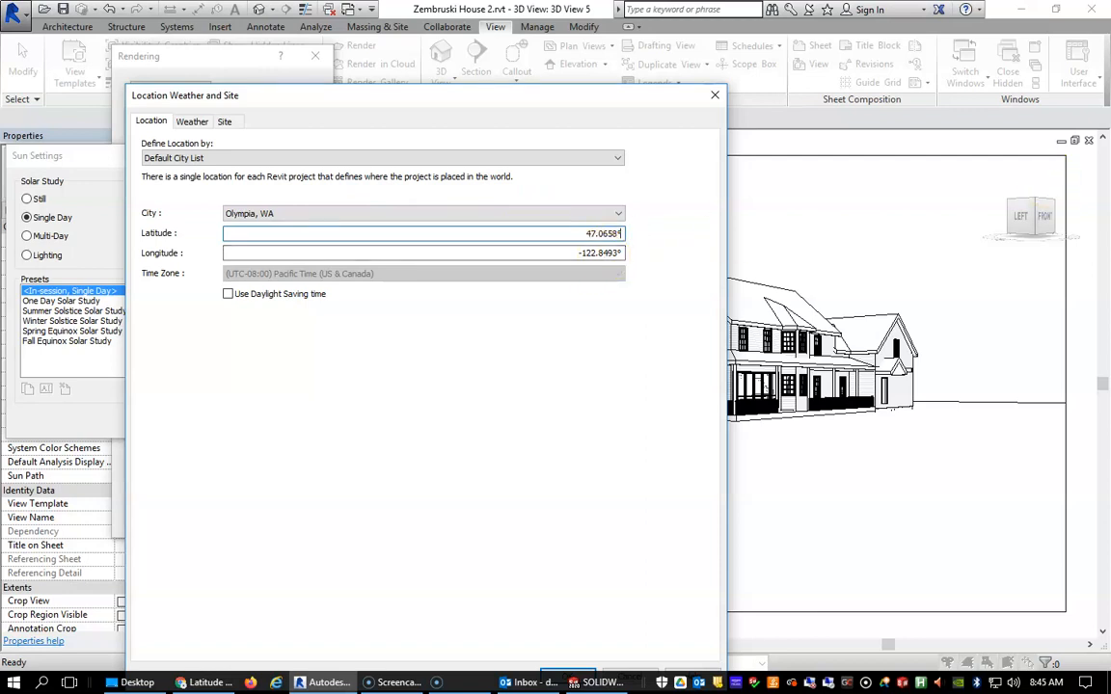
left_click(472, 213)
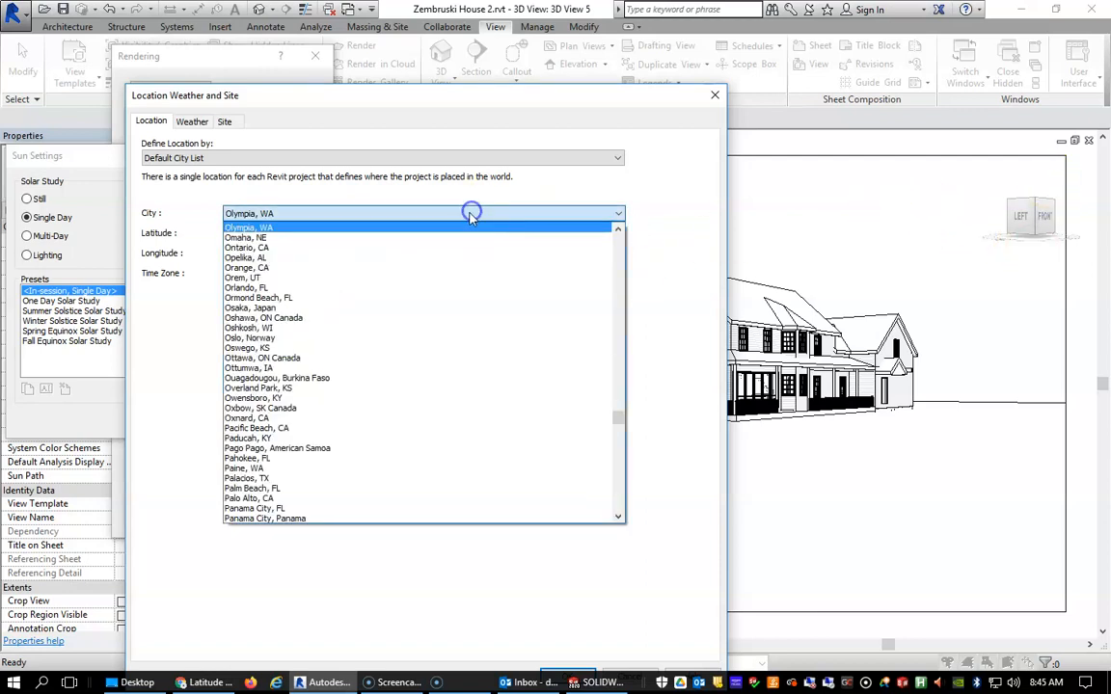
left_click_drag(618, 431, 673, 198)
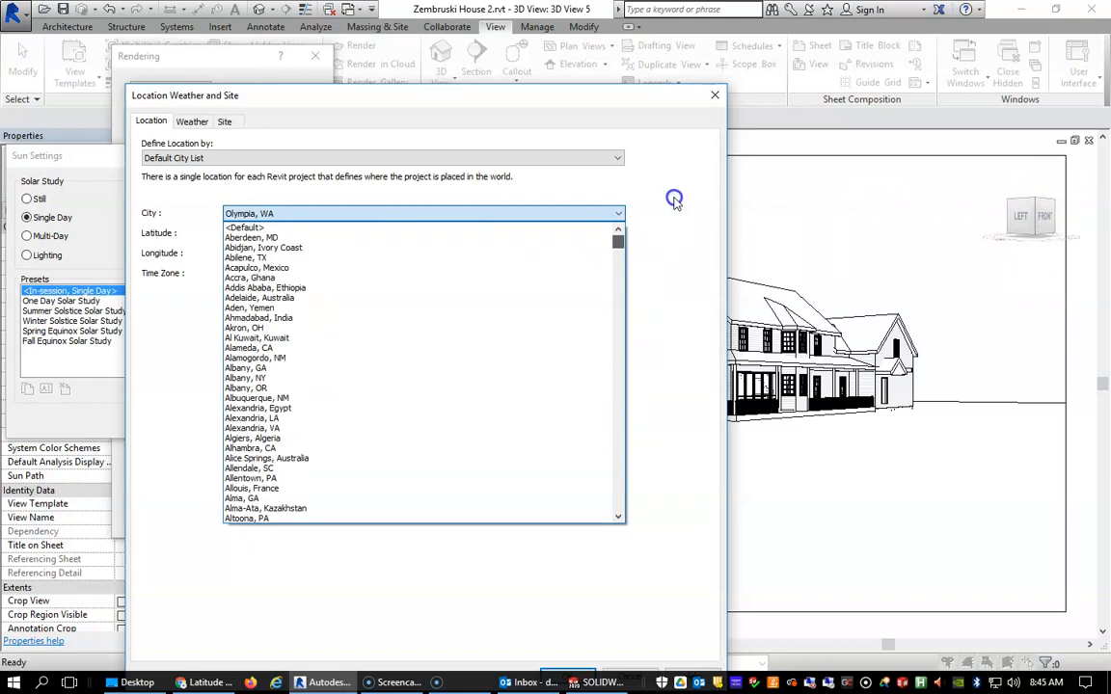
left_click(265, 228)
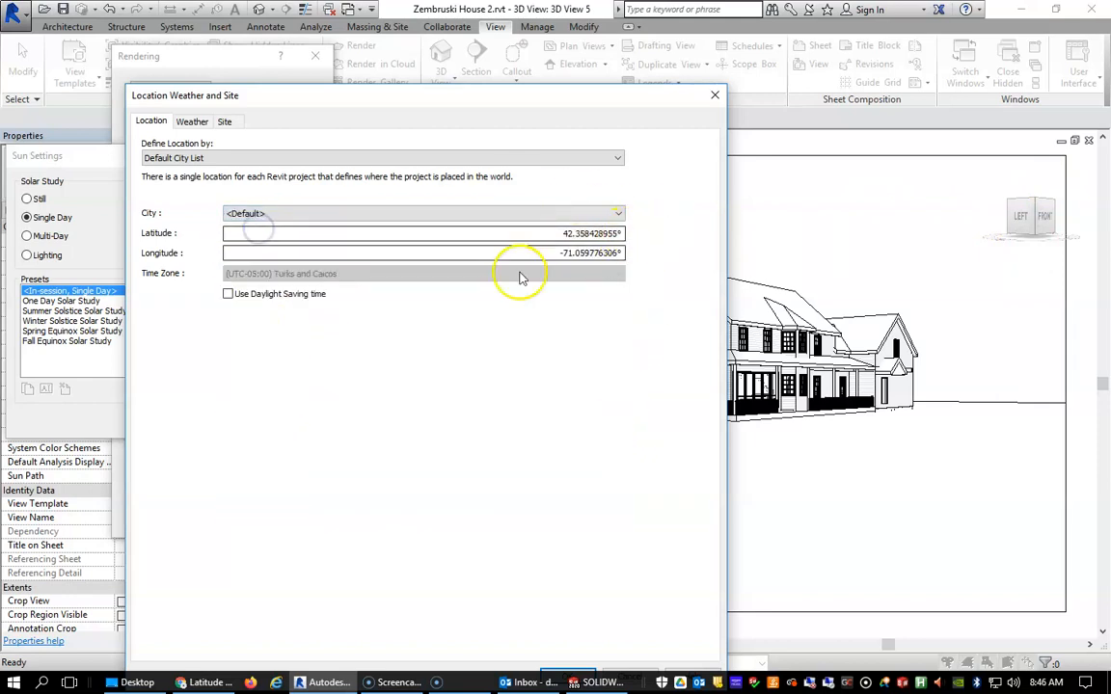
- Set the project's latitude to 41.313042 and longitude to -72.331322, using the Old Lyme Ct coordinates from latlong.net
key("alt+Tab")
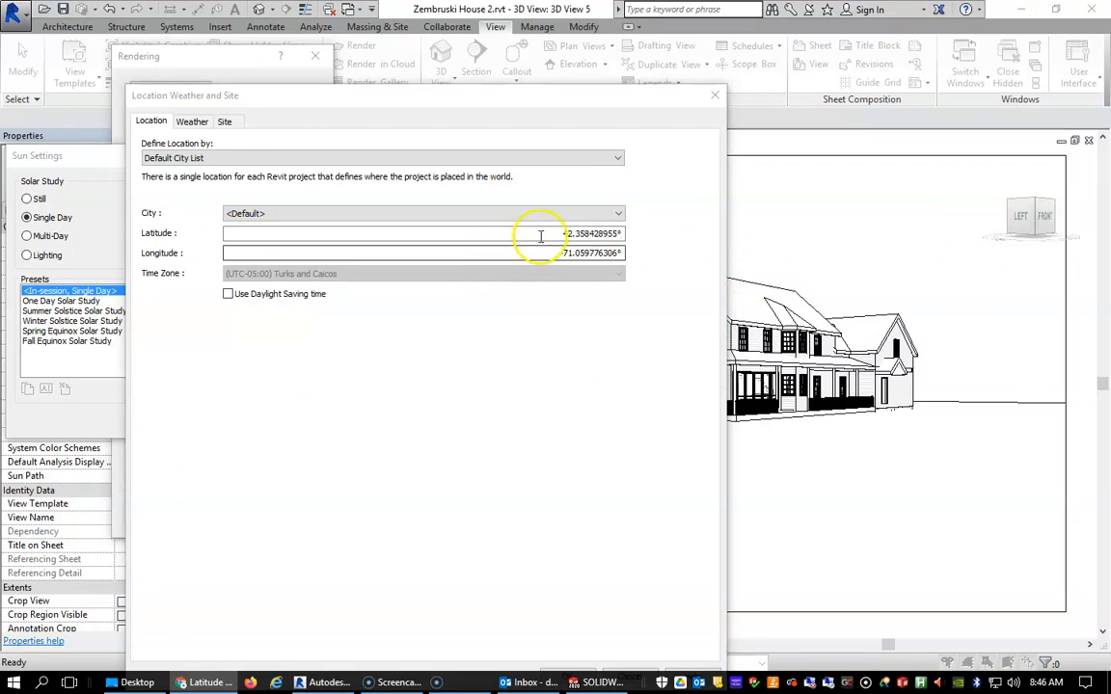
left_click(662, 229)
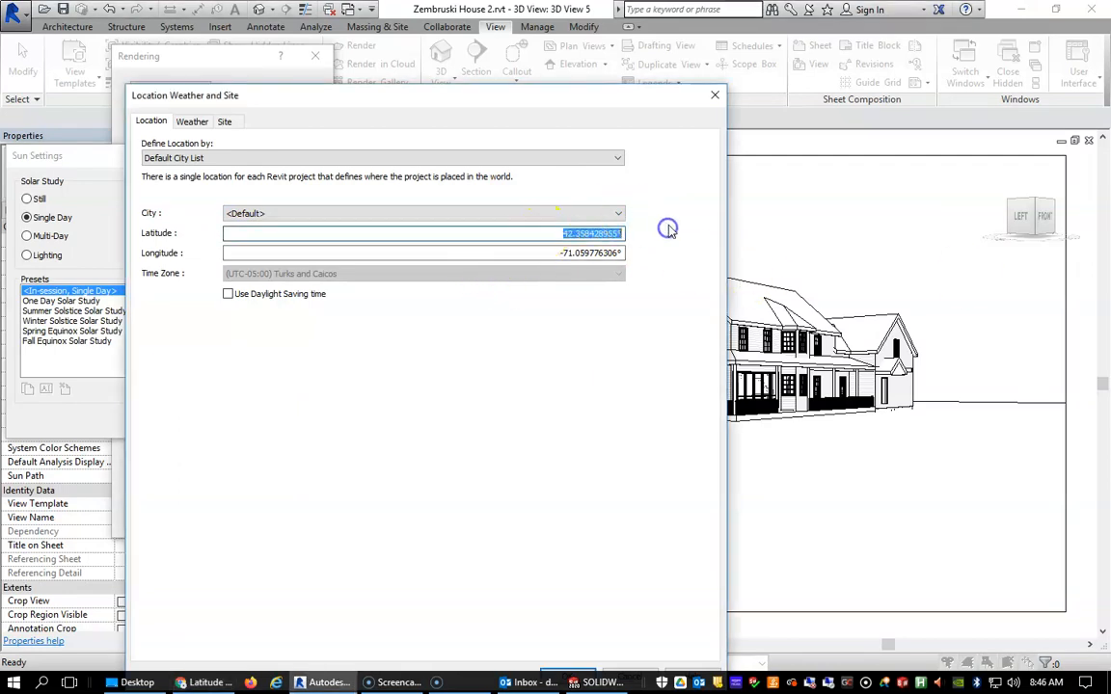
key("BackSpace")
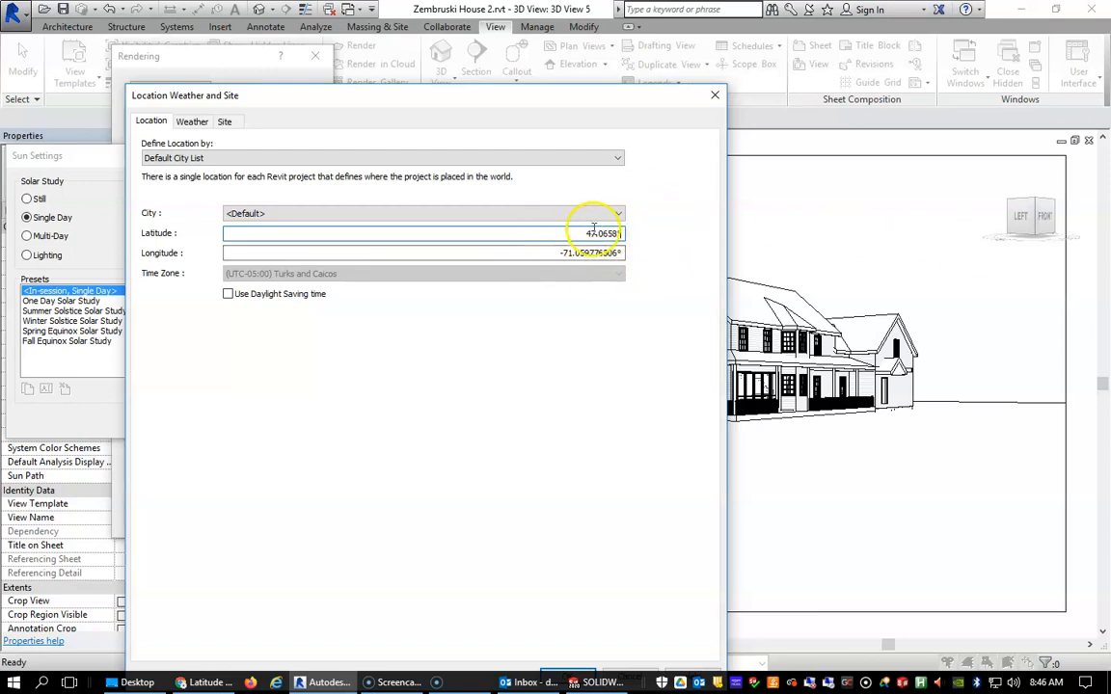
key("alt+Tab")
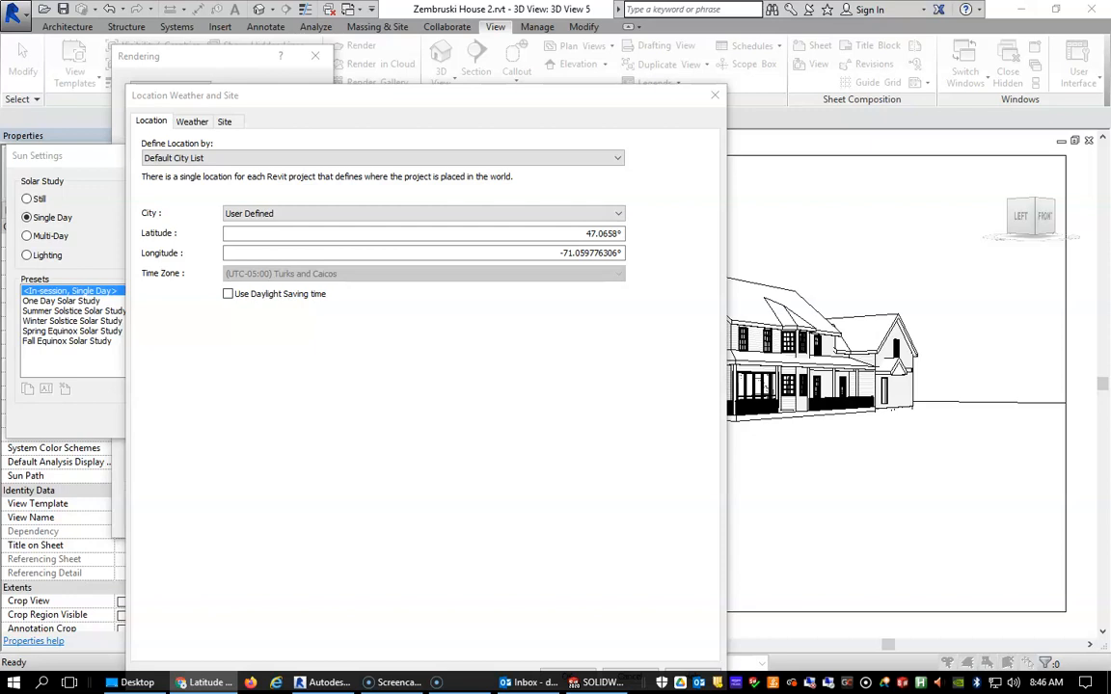
double_click(607, 233)
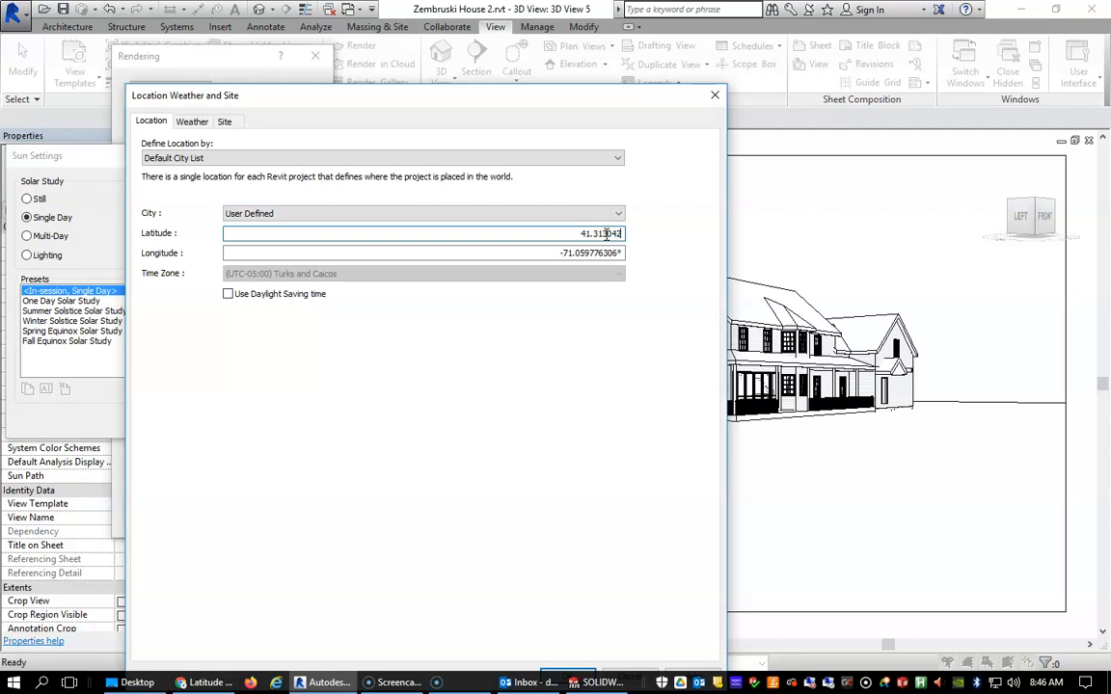
key("alt+Tab")
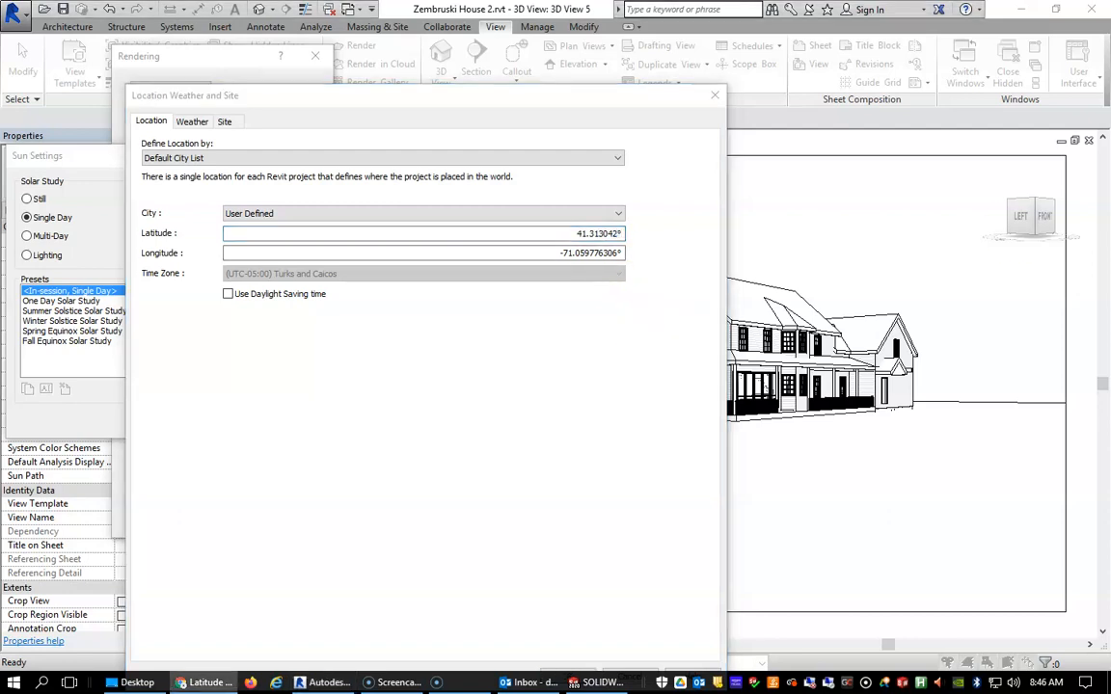
left_click(562, 252)
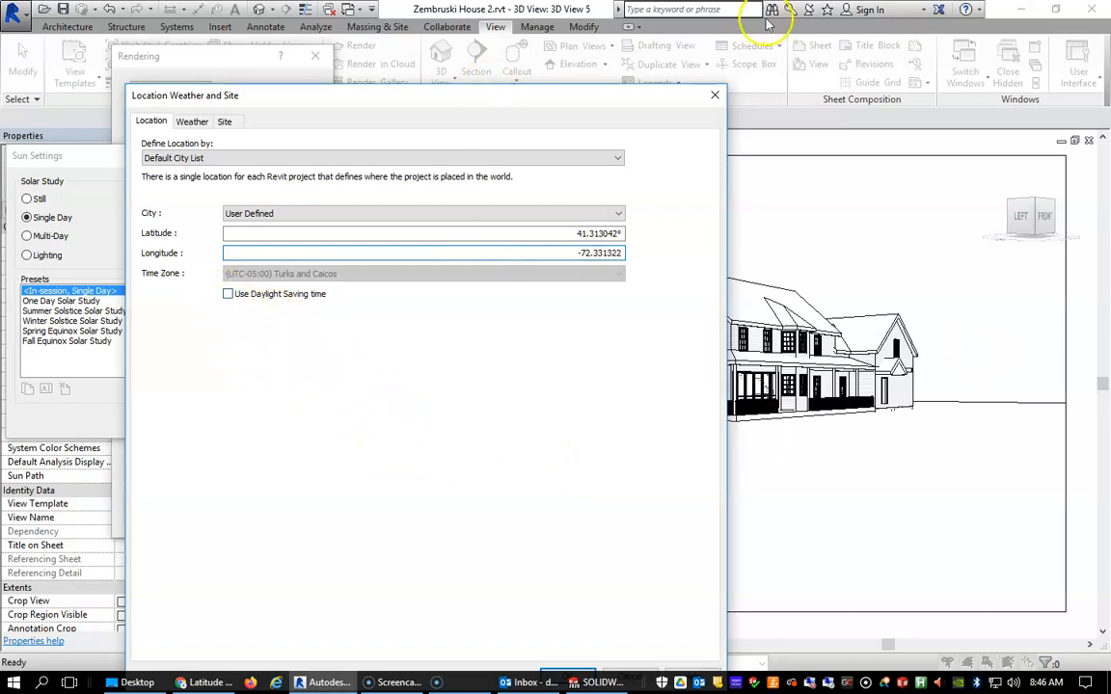
- Close the location settings and apply the single-day sun settings for the rendering
left_click(715, 95)
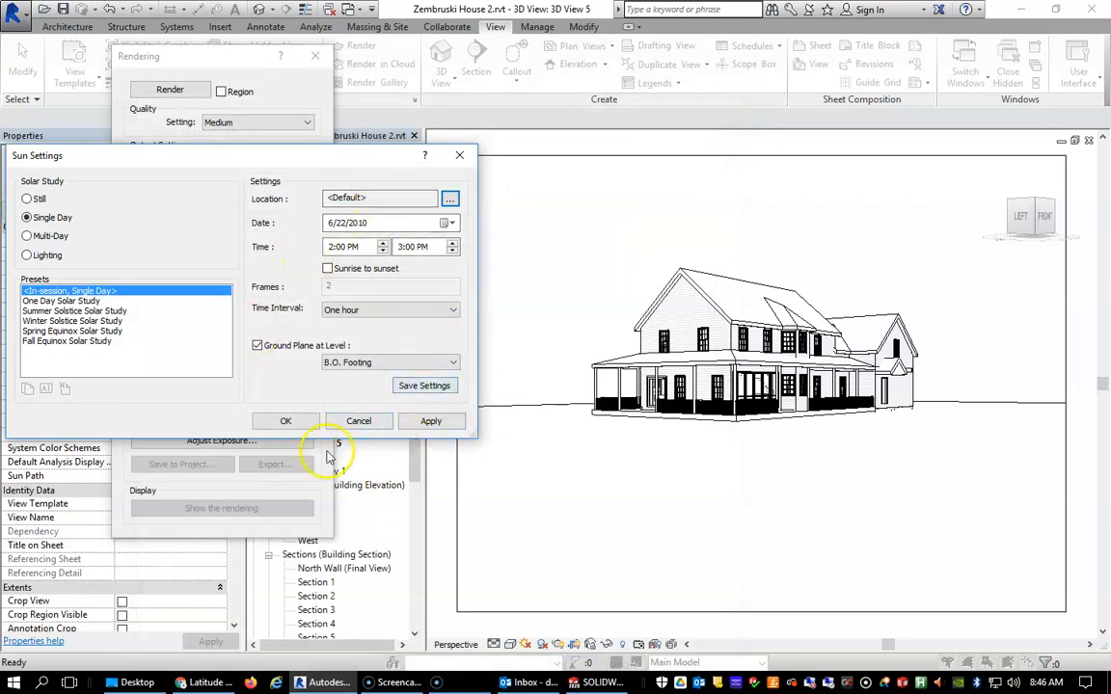
left_click(431, 422)
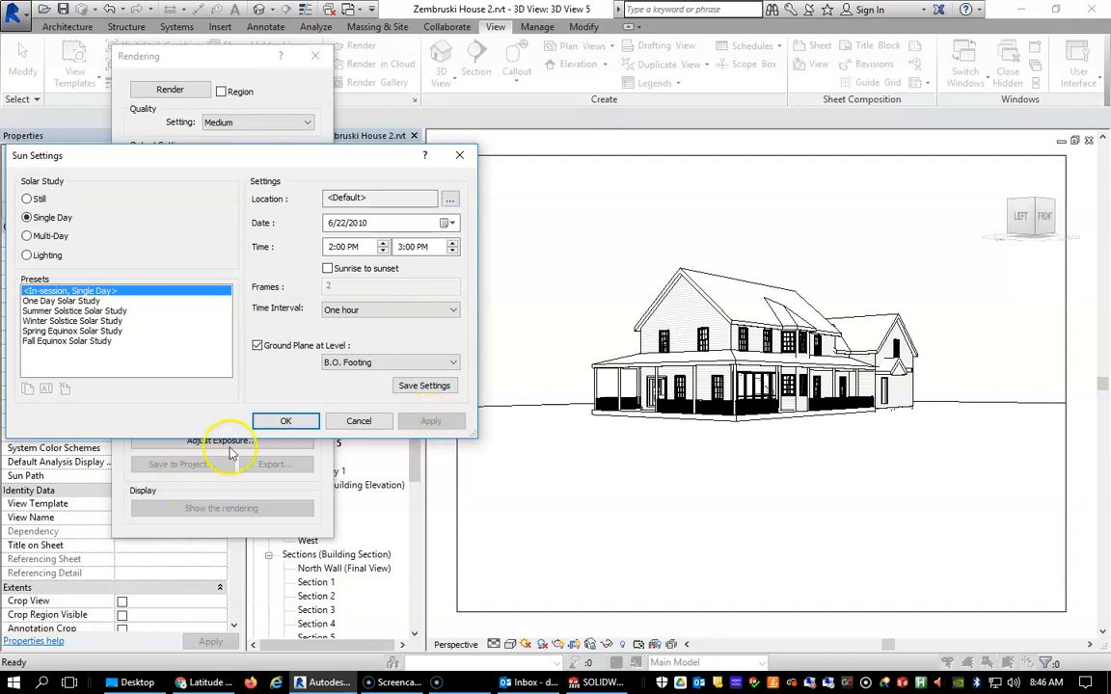
left_click(279, 420)
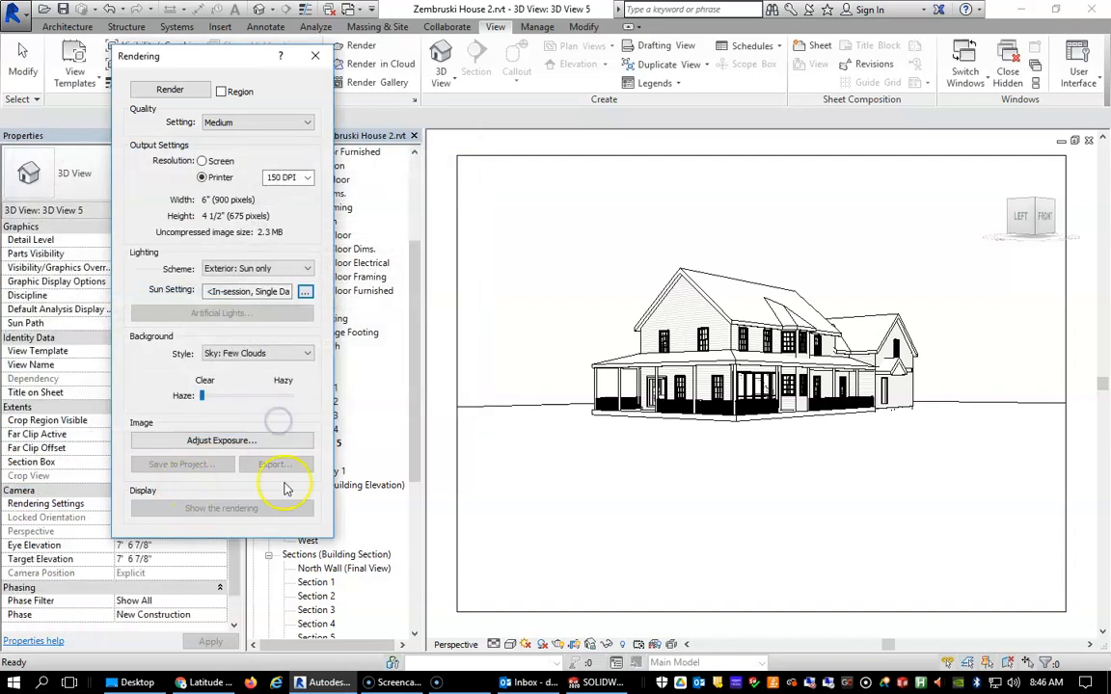
- Preview the house camera view in the Ray Trace visual style and switch it to Realistic
left_click(511, 645)
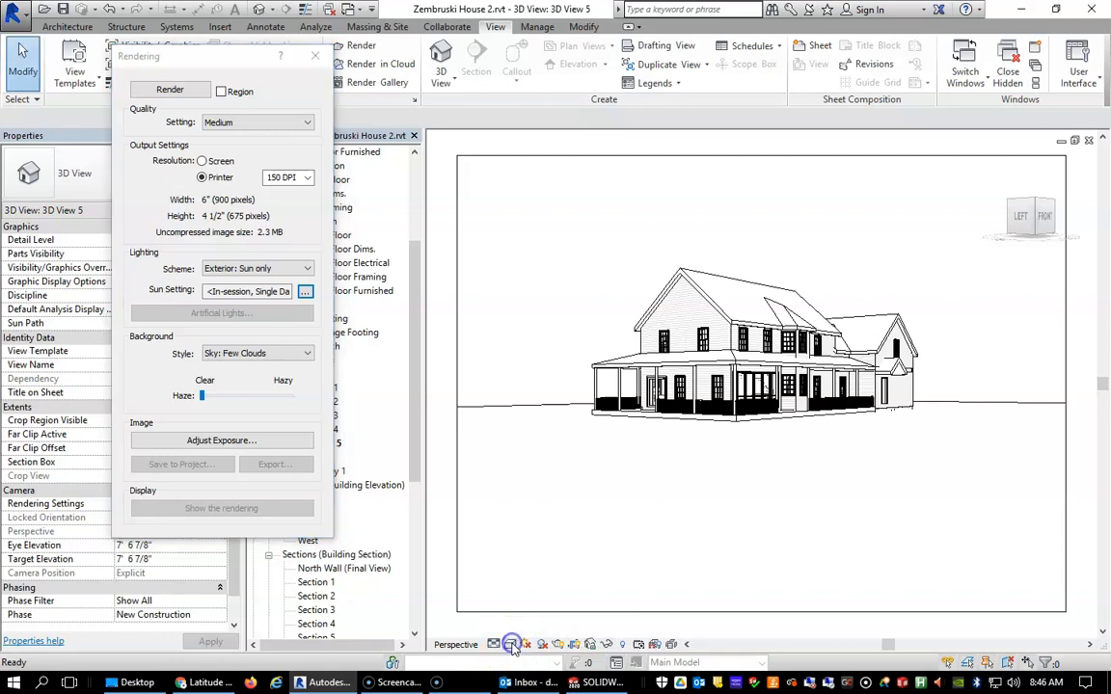
left_click(511, 645)
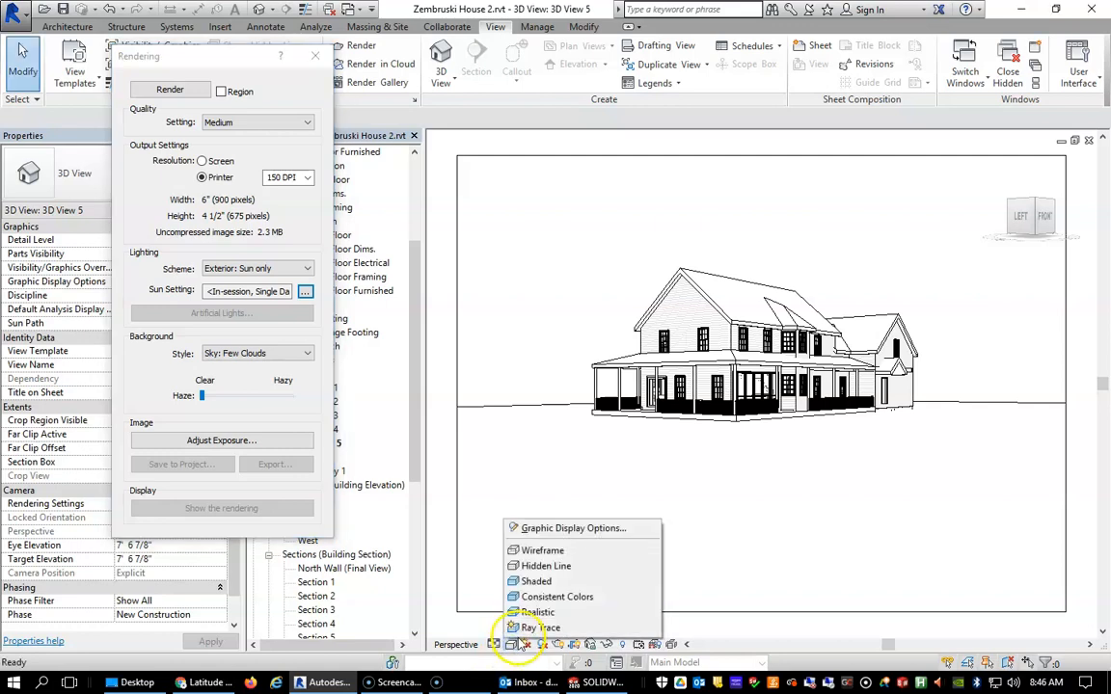
left_click(528, 628)
left_click(512, 644)
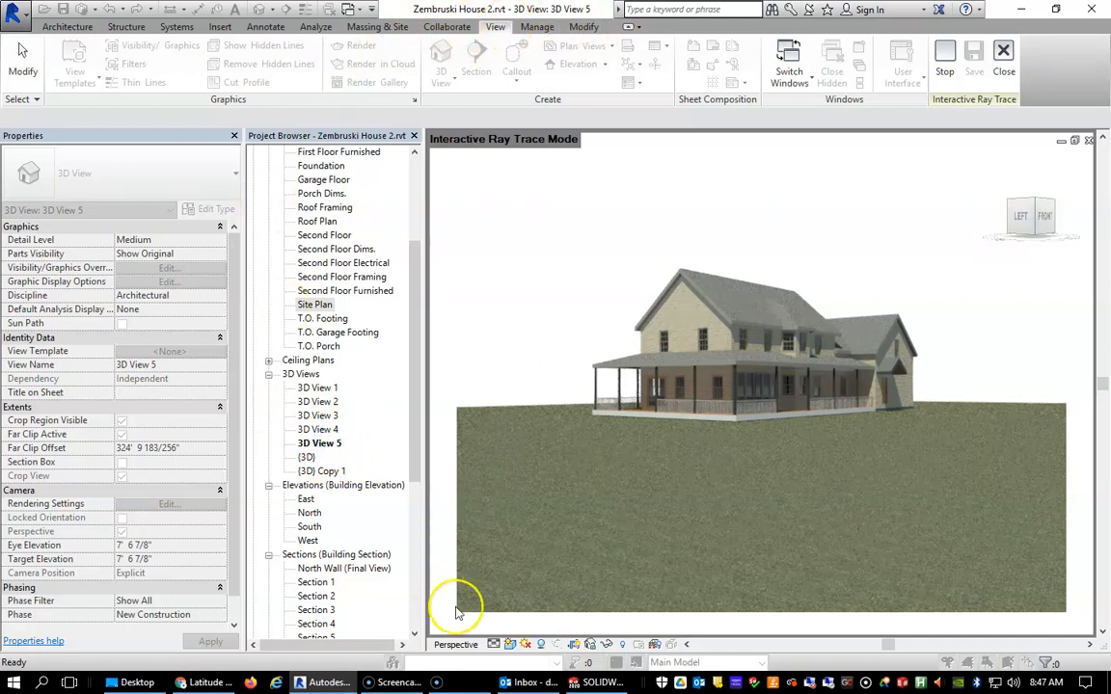
left_click(509, 644)
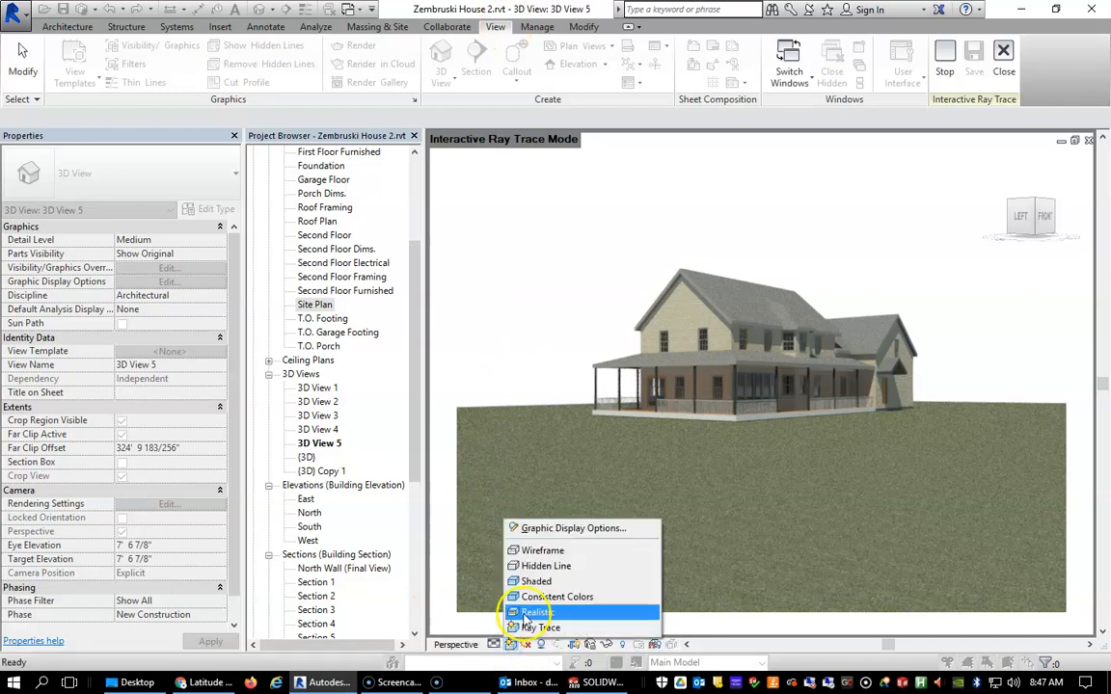
left_click(532, 611)
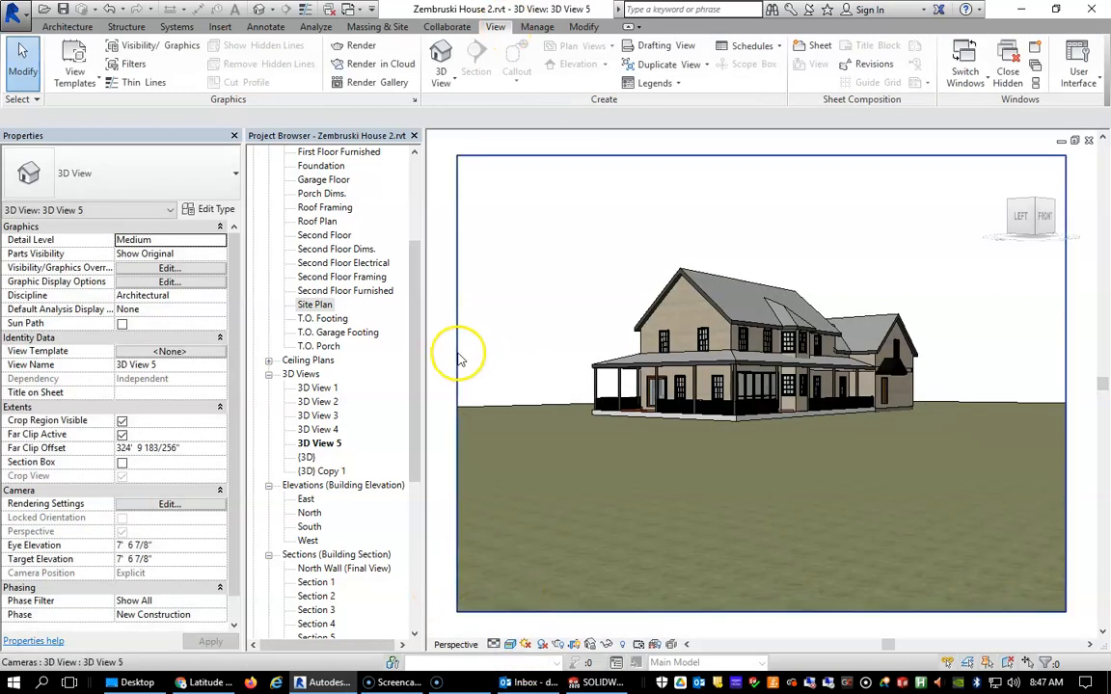
- Reopen the rendering settings for the camera view and choose Sky: Few Clouds as the background style
left_click(370, 29)
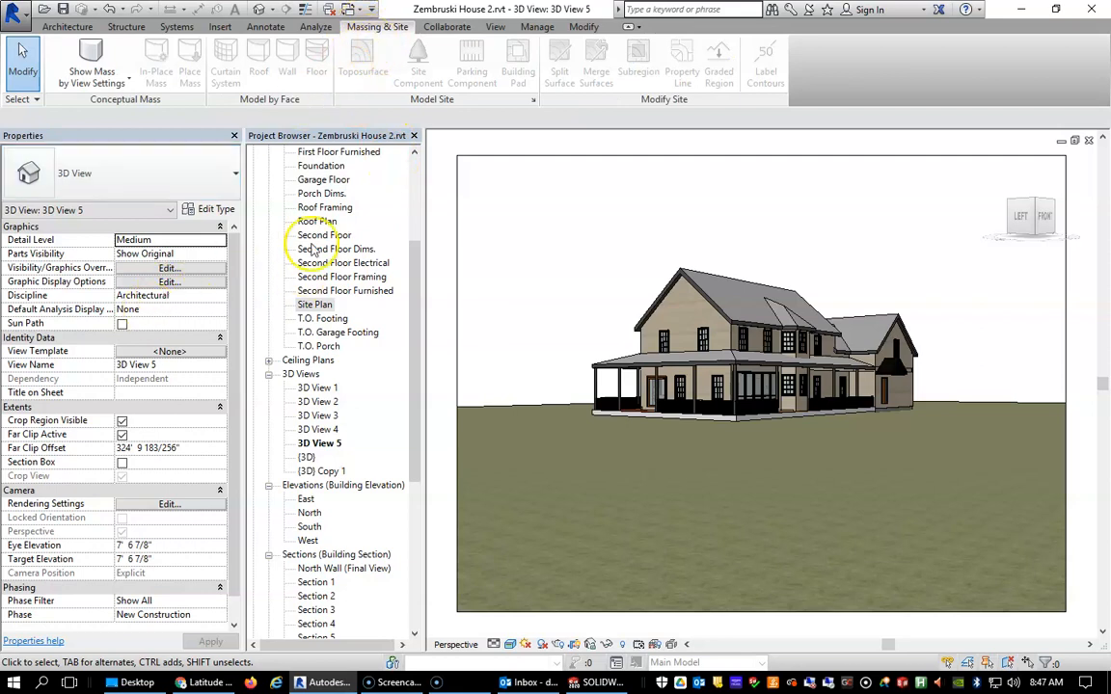
left_click(494, 26)
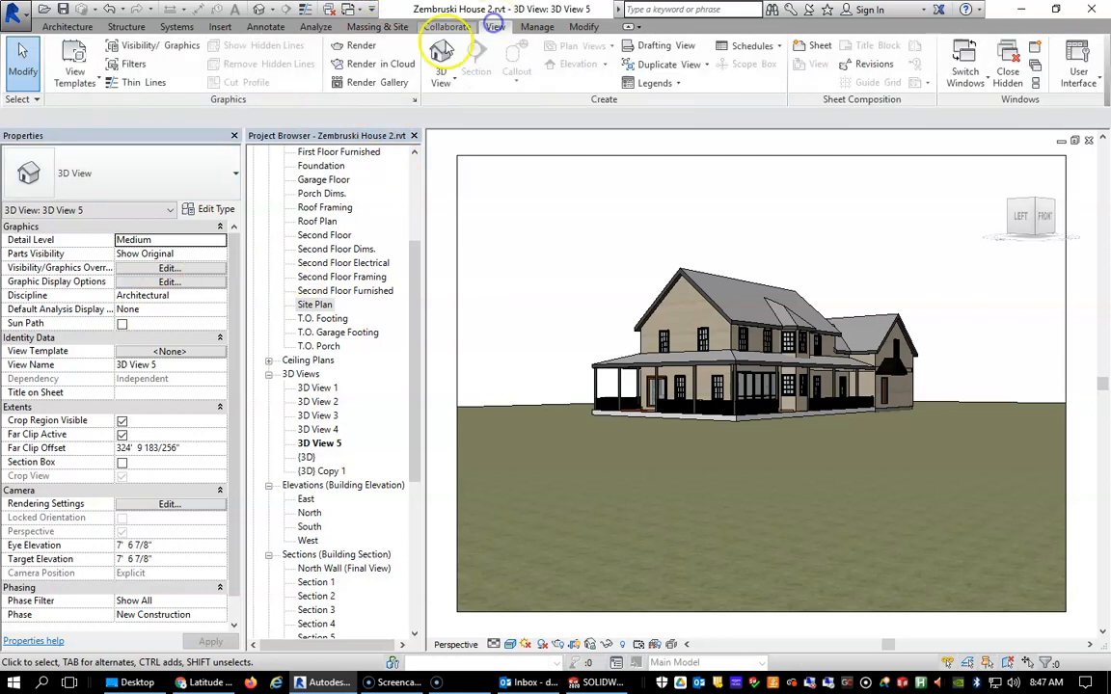
left_click(364, 48)
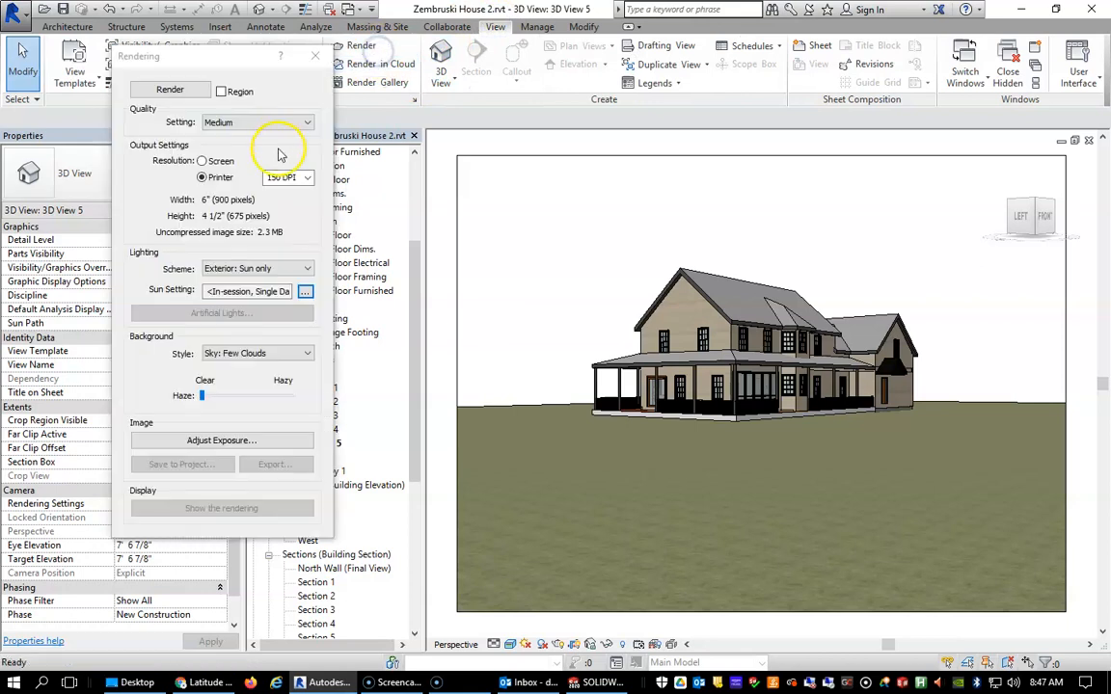
left_click(253, 353)
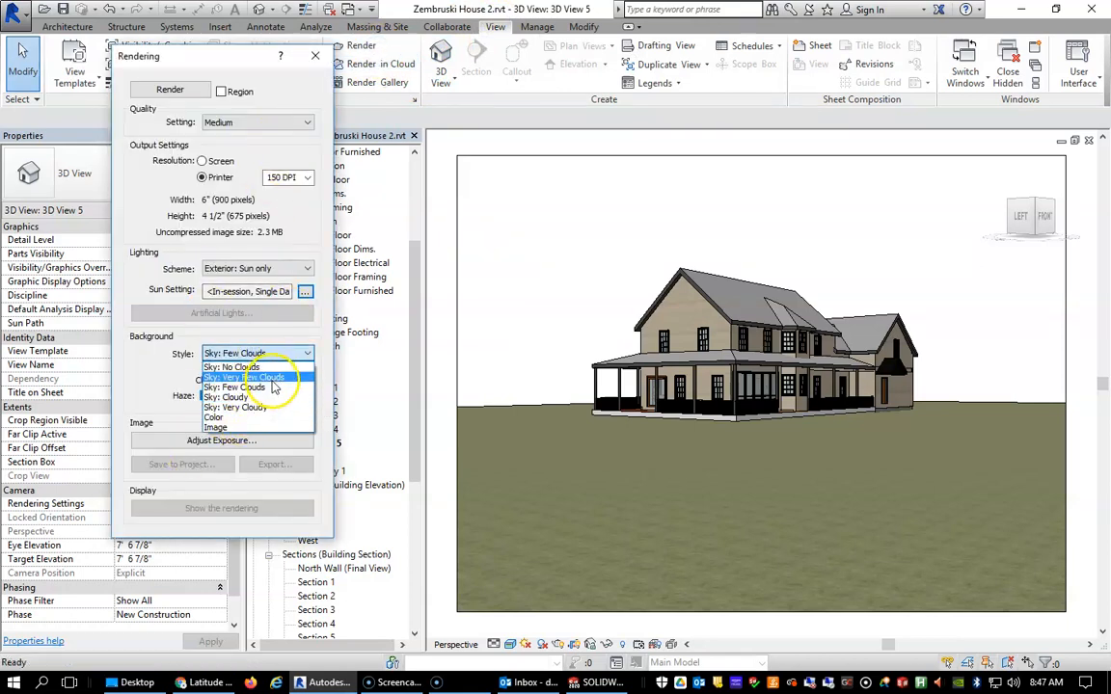
left_click(261, 388)
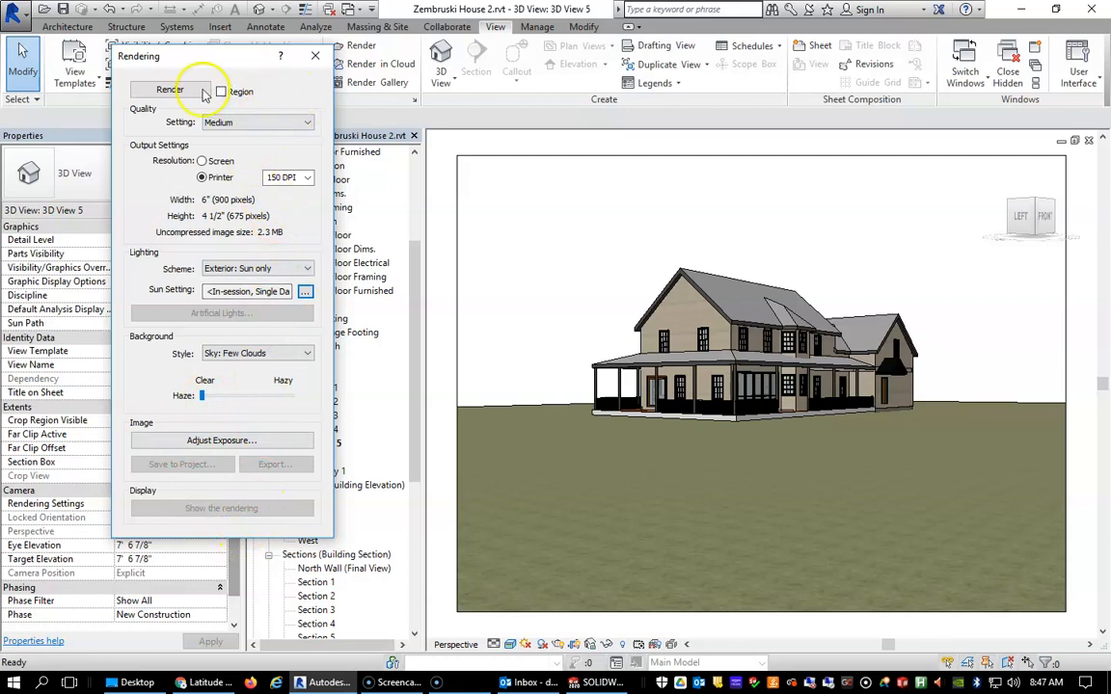
- Render the perspective view of the house and examine the rendered image up close and as a whole
left_click(168, 91)
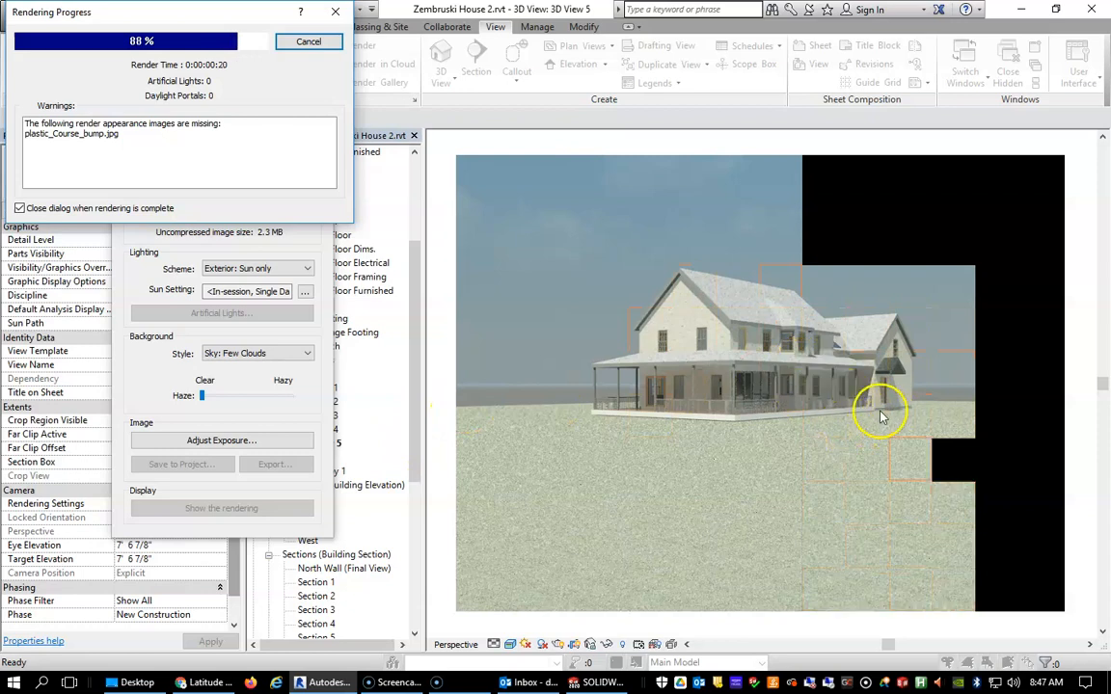
scroll(772, 424, "down", 2)
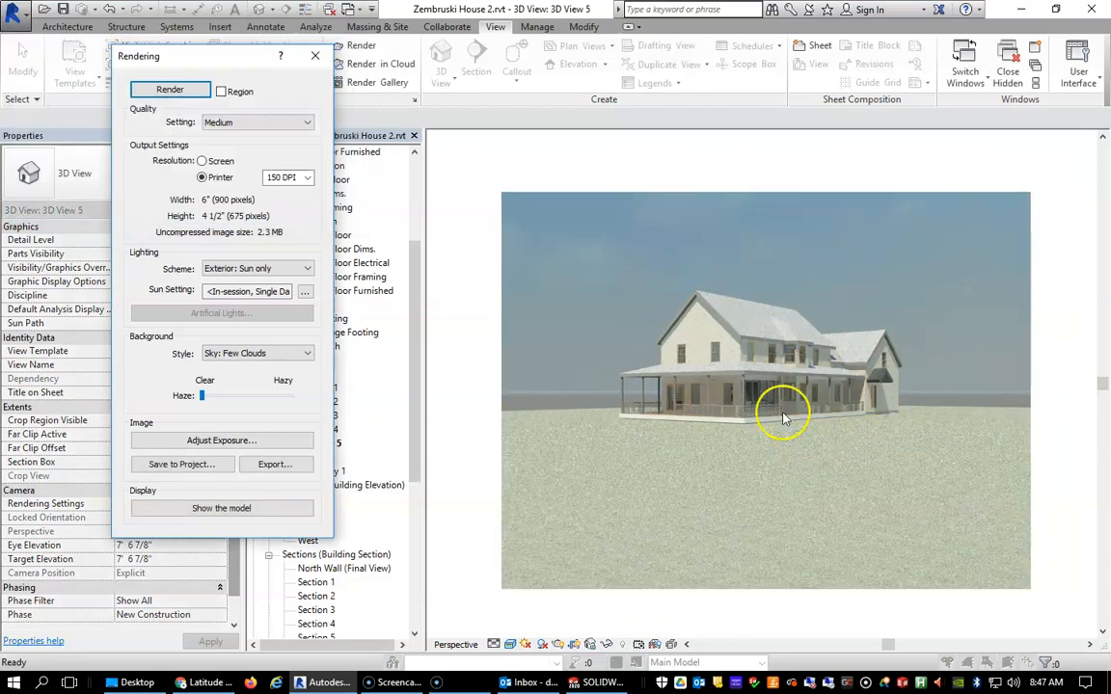
scroll(746, 363, "up", 2)
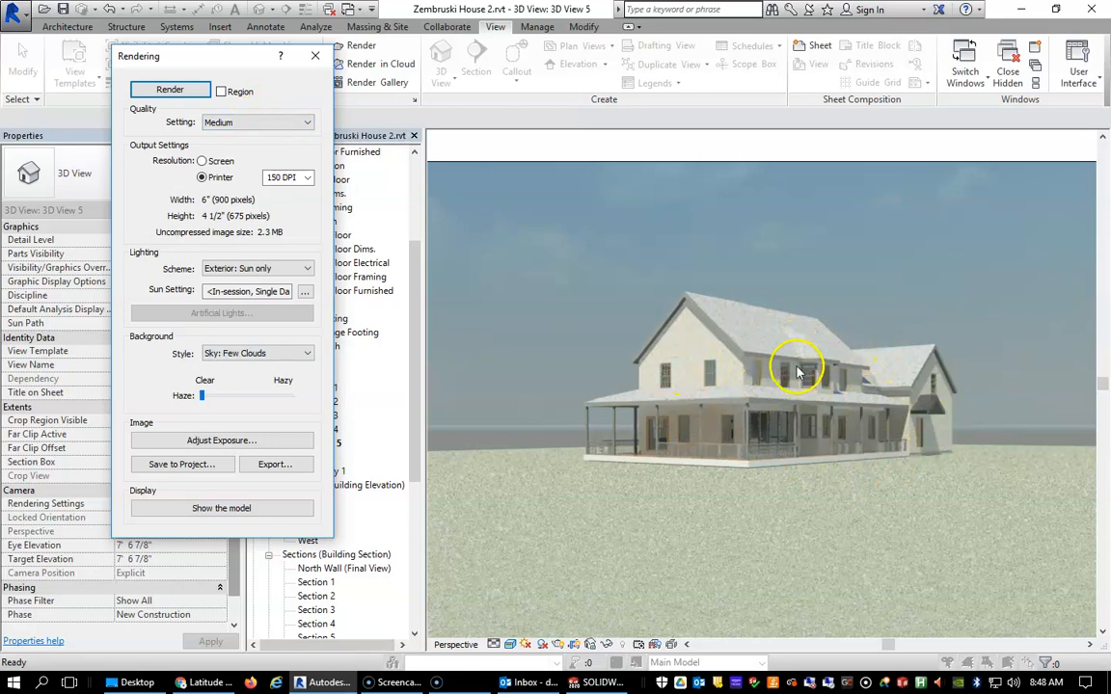
scroll(879, 487, "down", 4)
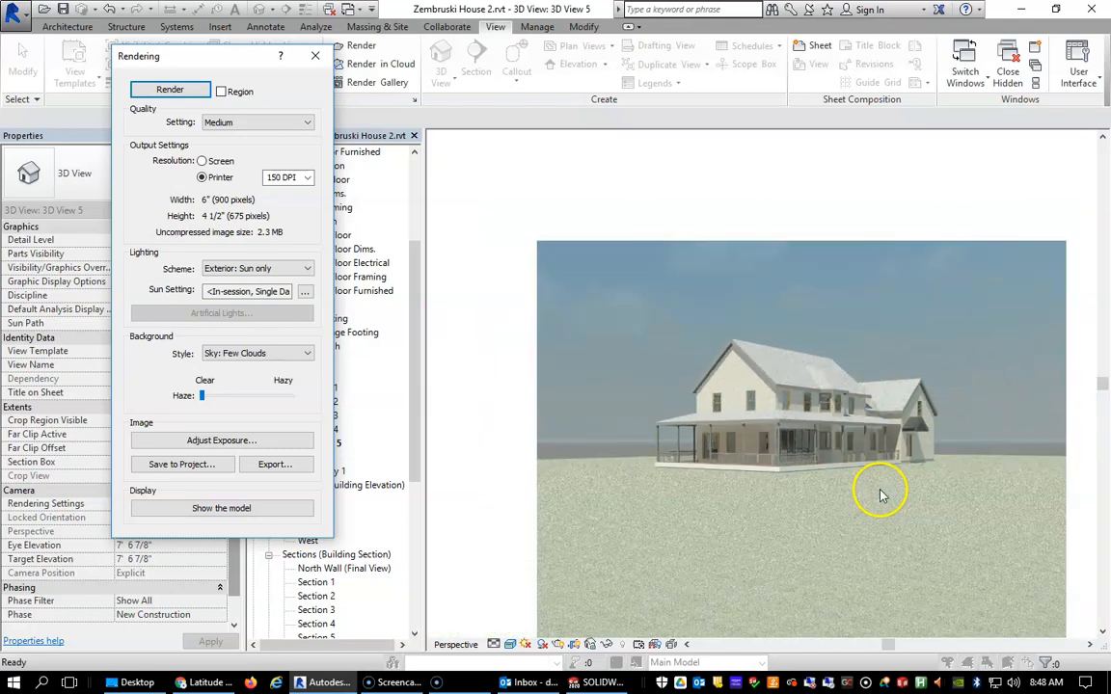
scroll(879, 497, "up", 3)
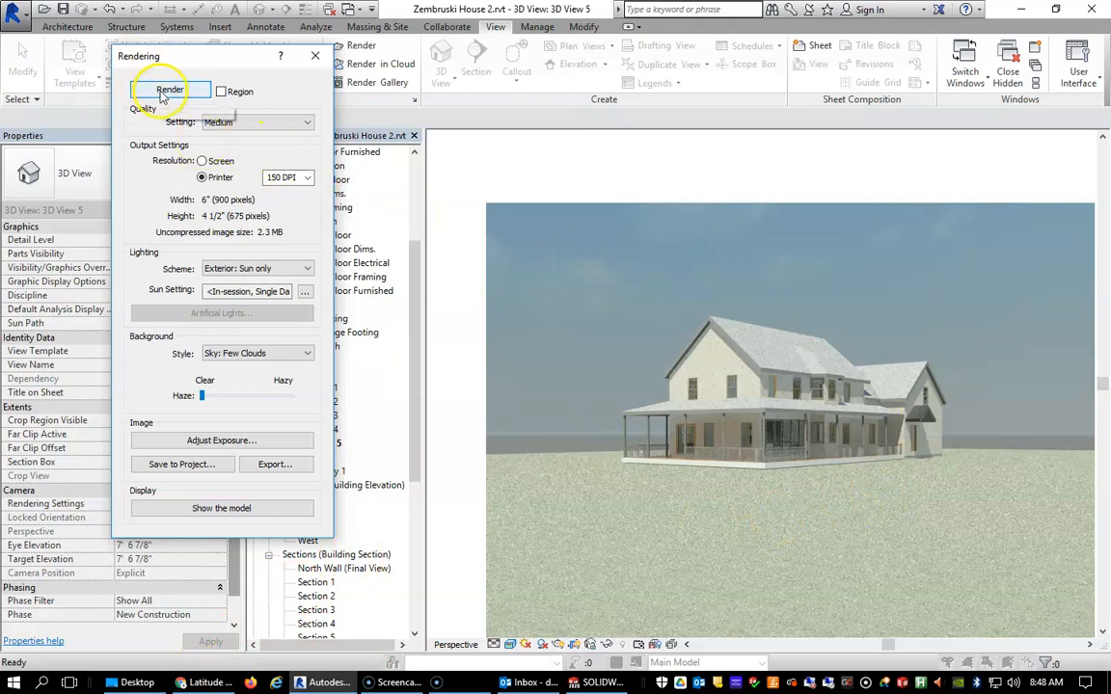
left_click(145, 88)
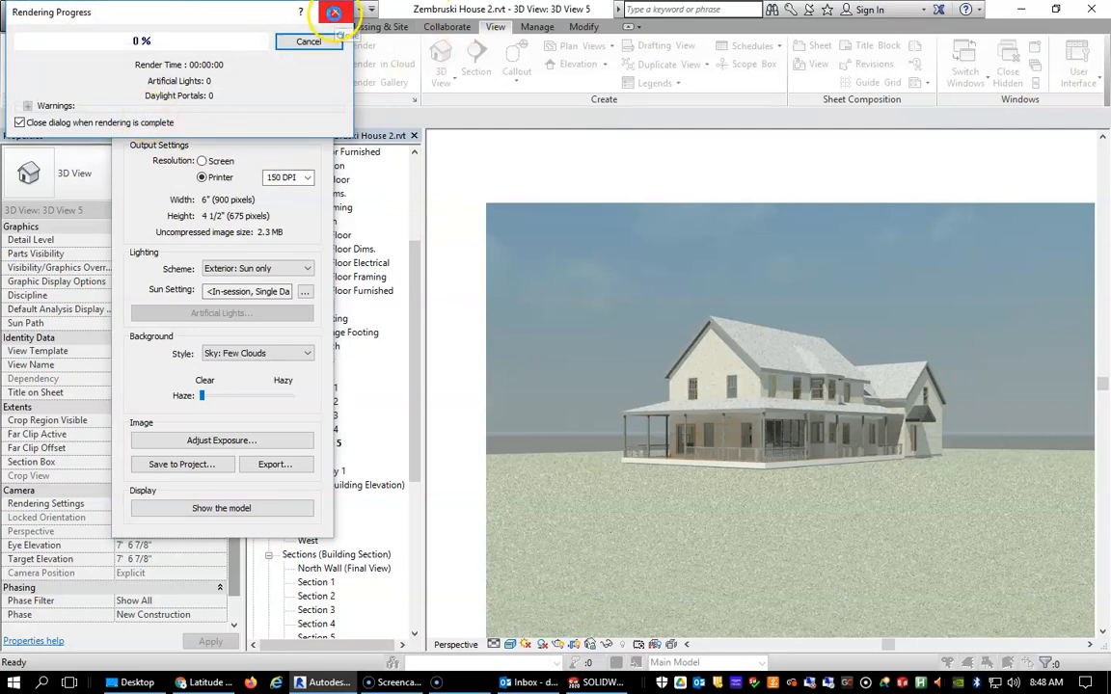
left_click(333, 11)
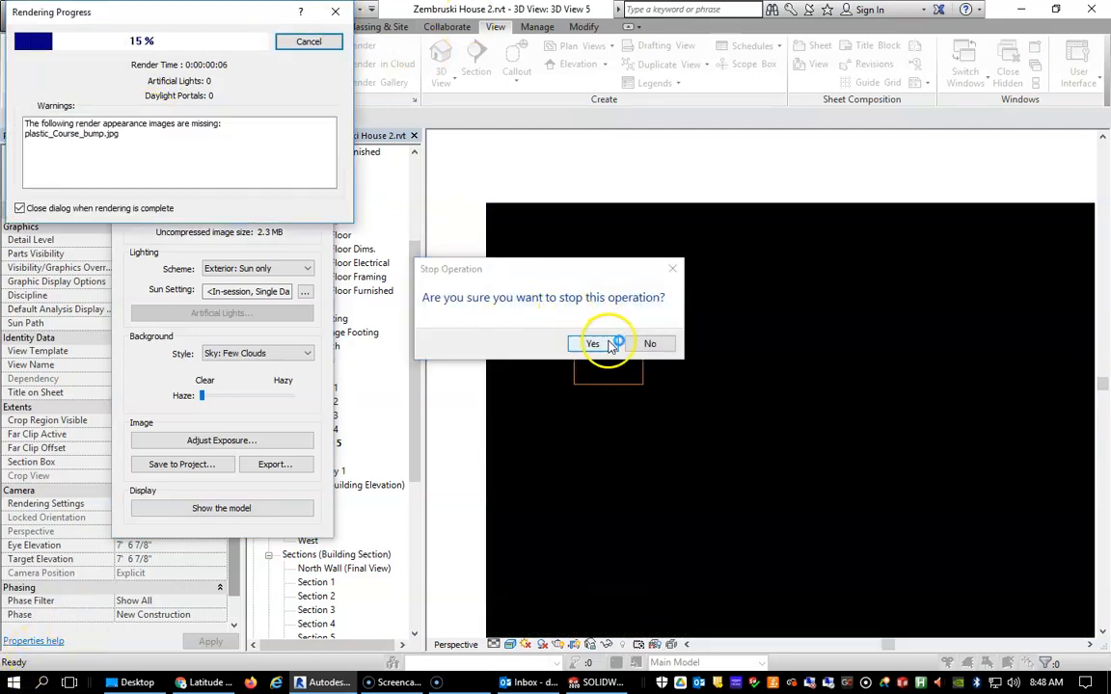
left_click(641, 343)
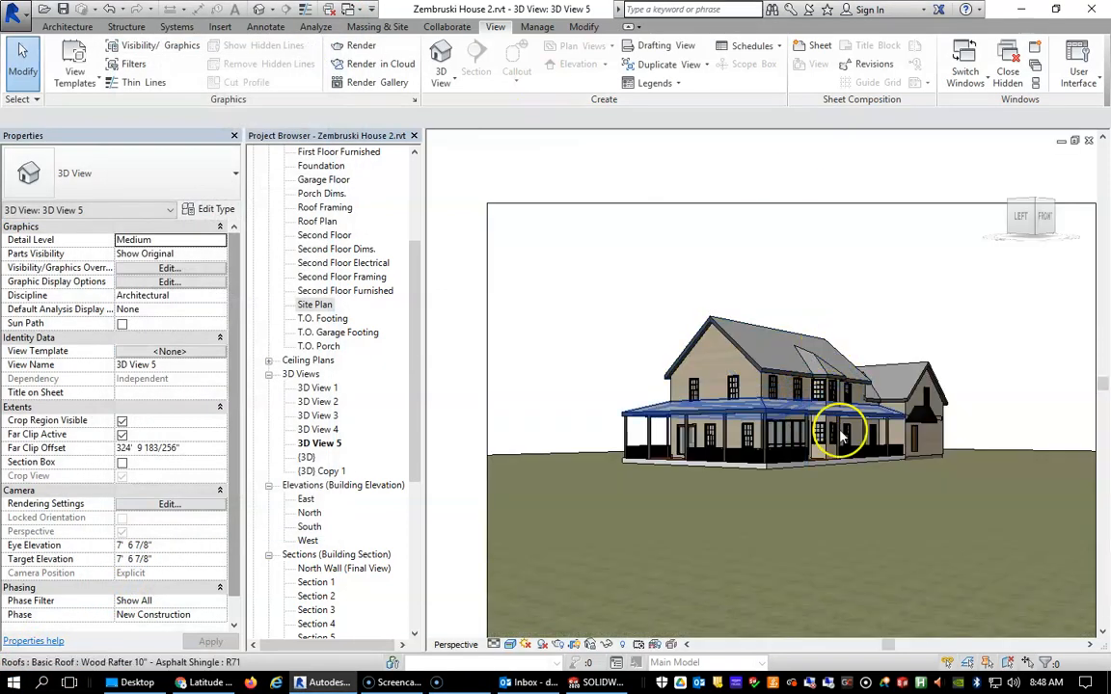
- Select 3D View 5 among the project's 3D views and expand the list of all sheets
scroll(679, 436, "down", 3)
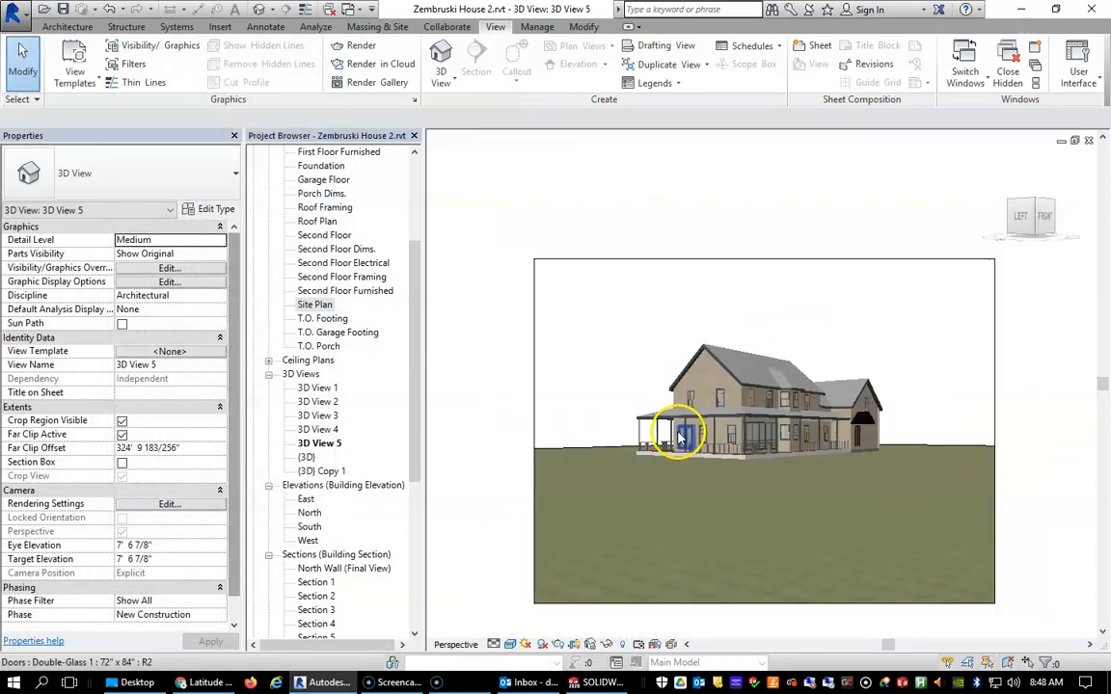
scroll(686, 446, "down", 4)
scroll(808, 482, "up", 3)
middle_click_drag(723, 532, 772, 422)
left_click(322, 443)
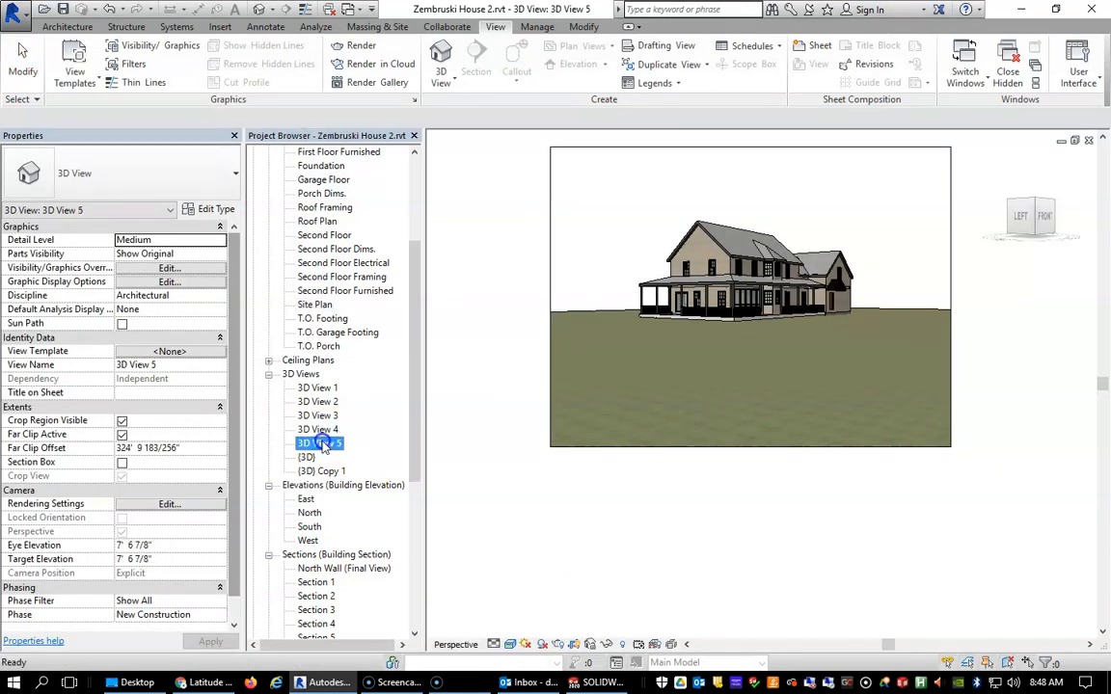
mouse_move(417, 461)
left_mouse_down()
mouse_move(418, 535)
mouse_move(390, 642)
left_mouse_up()
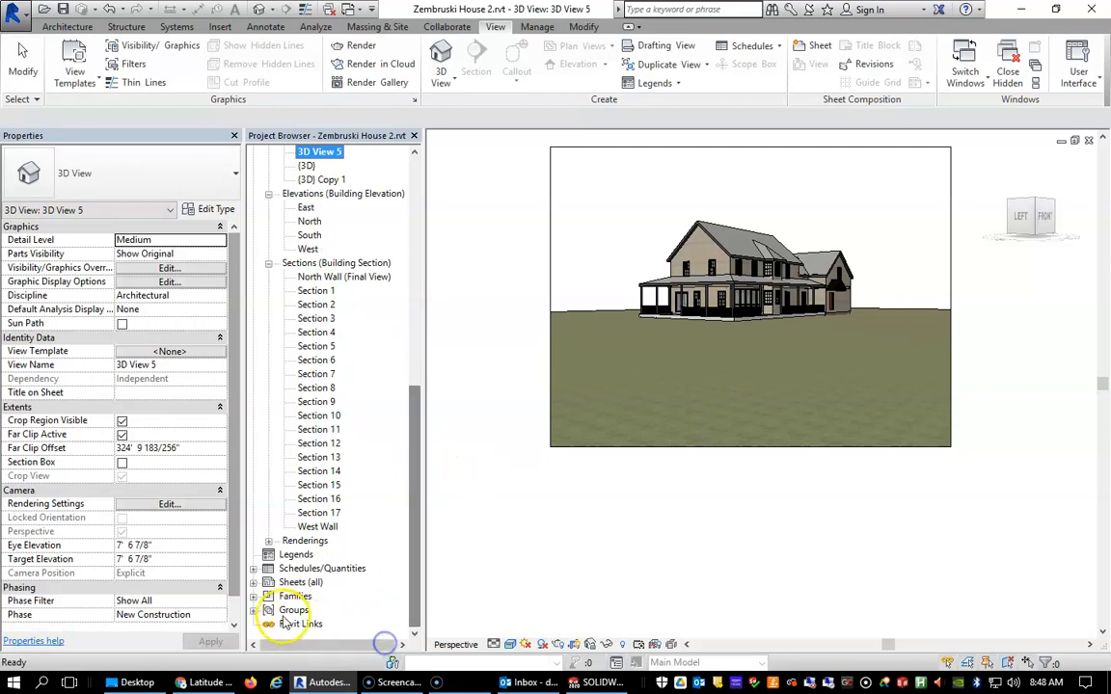
left_click(253, 582)
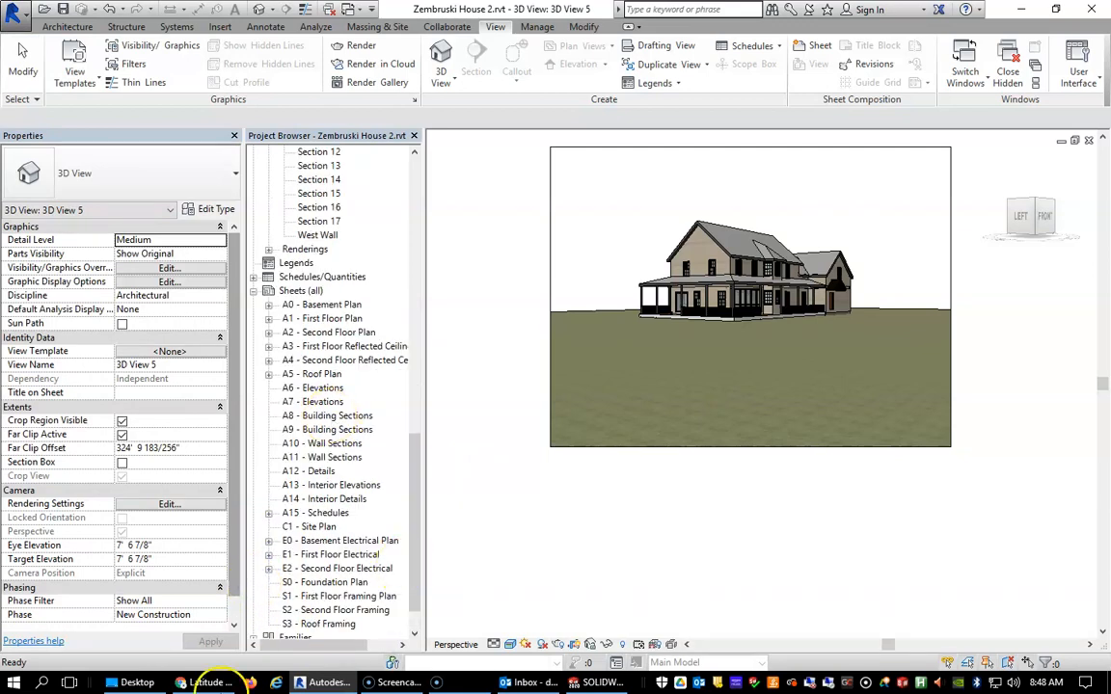